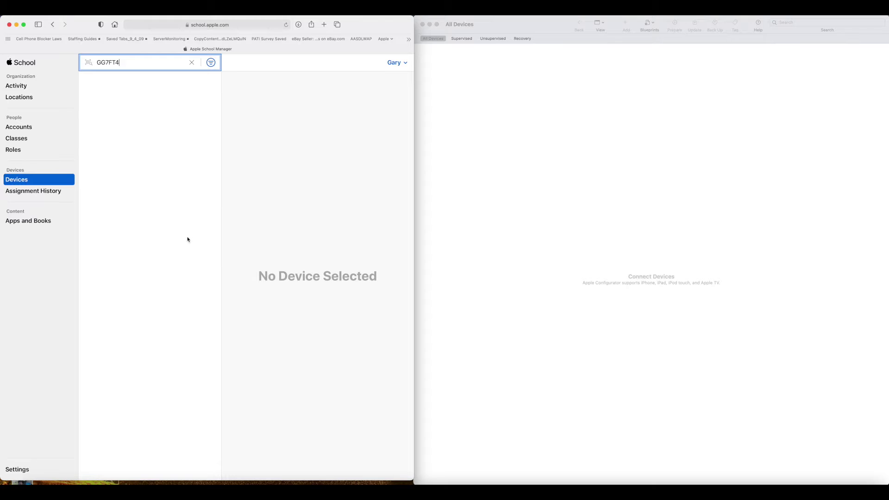
- Bring the Apple Configurator window to the front
{"action": "left_click", "coordinate": [578, 177]}
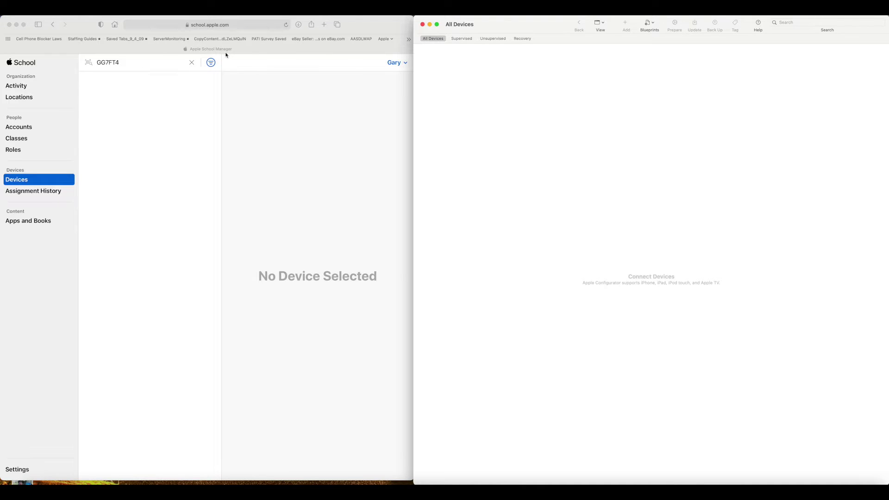
{"action": "left_click", "coordinate": [79, 7]}
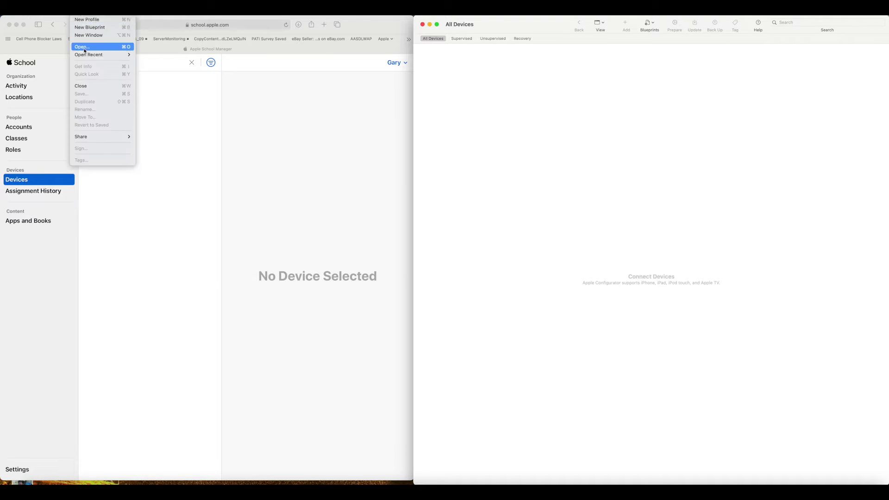
{"action": "left_click", "coordinate": [324, 218]}
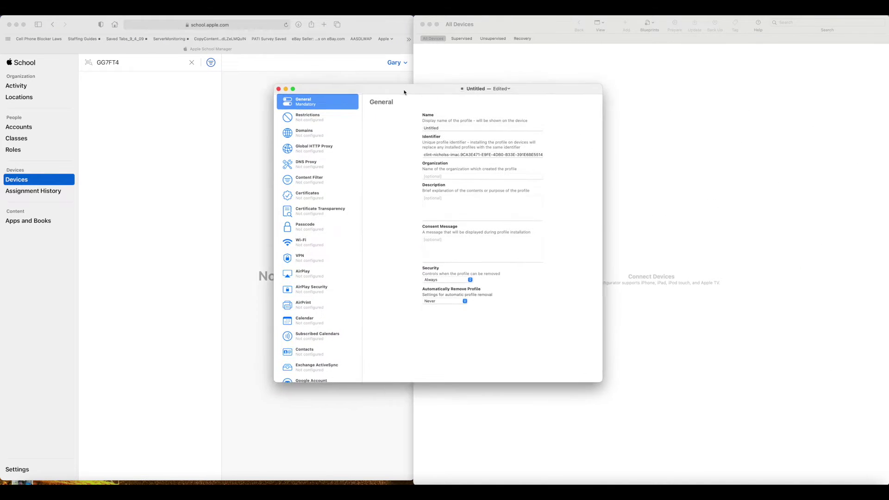
{"action": "scroll", "coordinate": [333, 143], "scroll_direction": "down", "scroll_amount": 3}
{"action": "scroll", "coordinate": [333, 144], "scroll_direction": "down", "scroll_amount": 2}
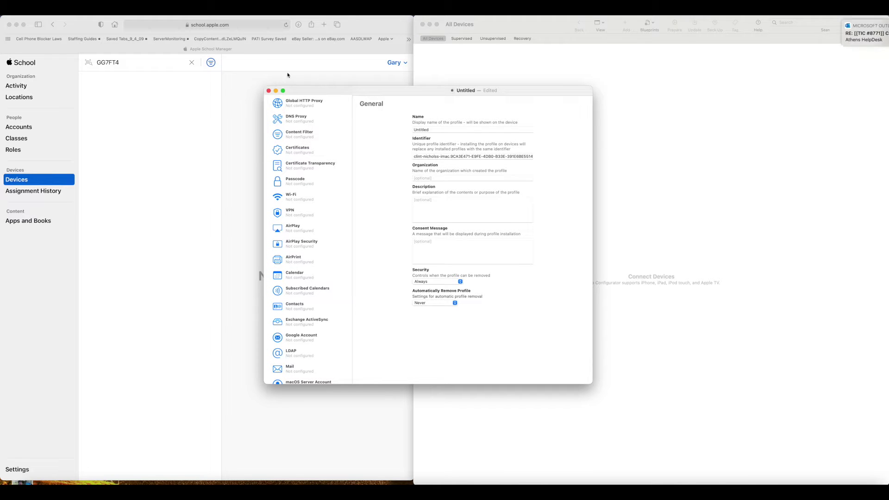
{"action": "key", "text": "super+w"}
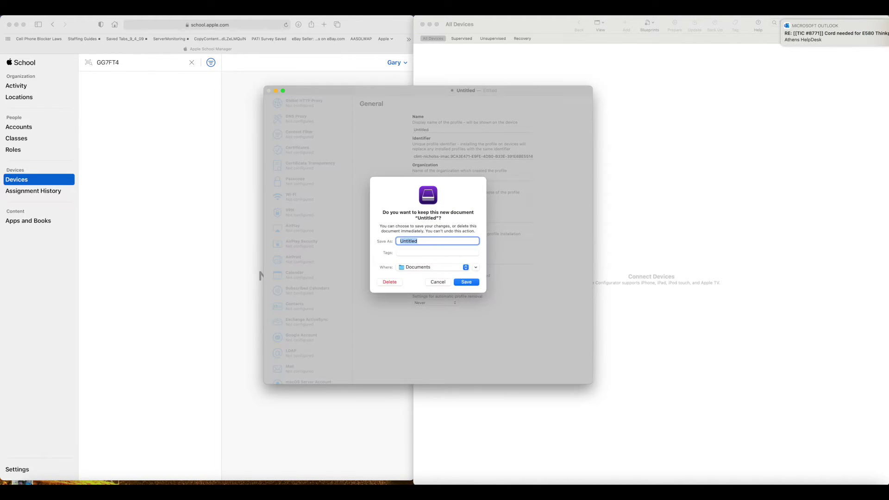
{"action": "left_click", "coordinate": [438, 282]}
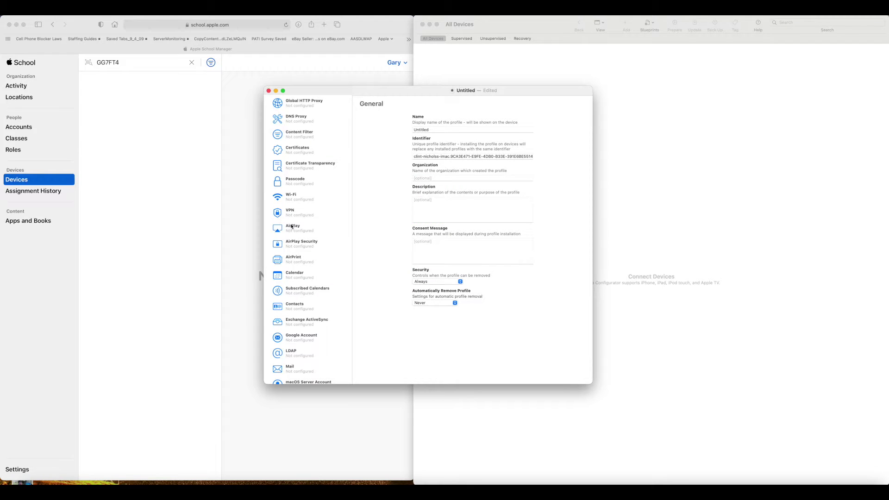
{"action": "left_click", "coordinate": [312, 198]}
{"action": "left_click", "coordinate": [474, 263]}
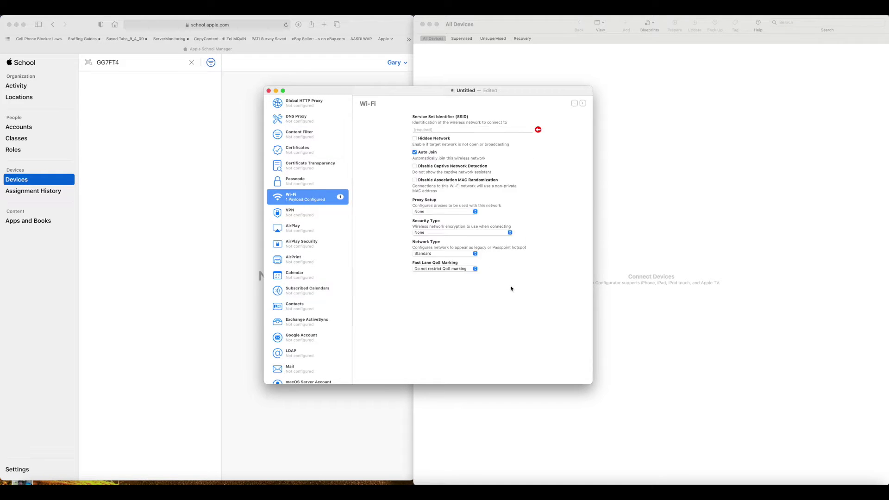
{"action": "left_click", "coordinate": [429, 129]}
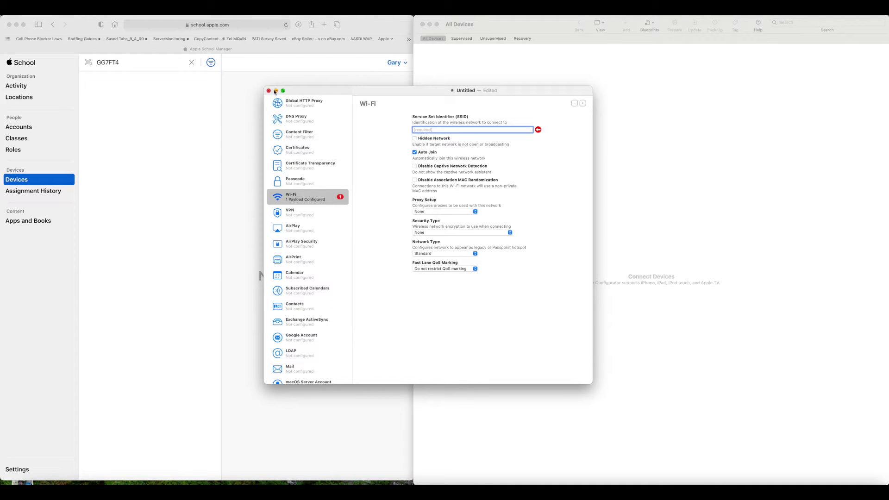
{"action": "key", "text": "super+w"}
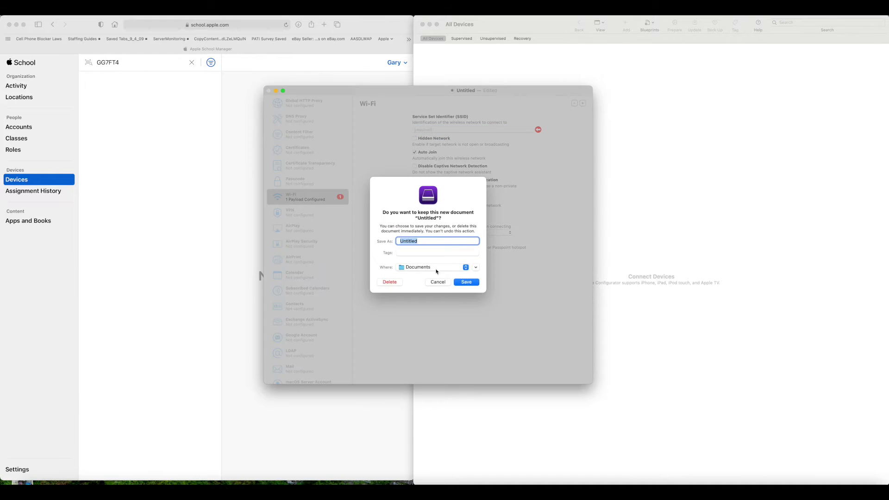
{"action": "left_click", "coordinate": [391, 281]}
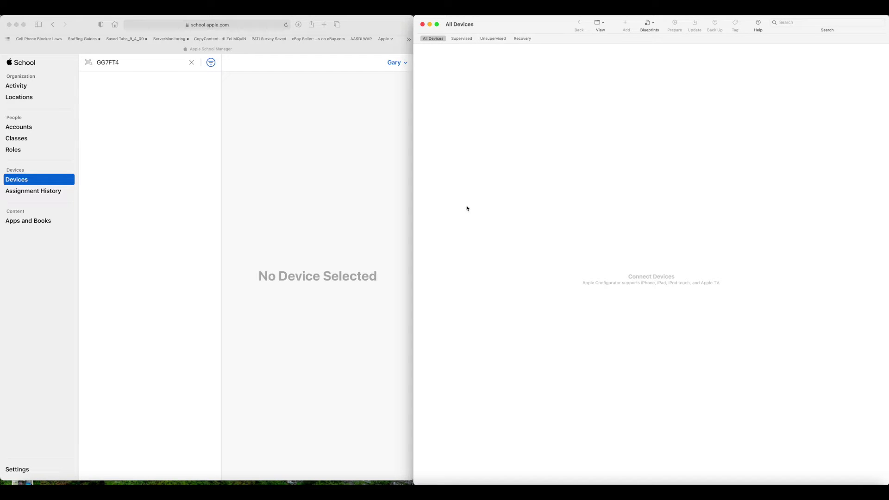
{"action": "left_click", "coordinate": [77, 7]}
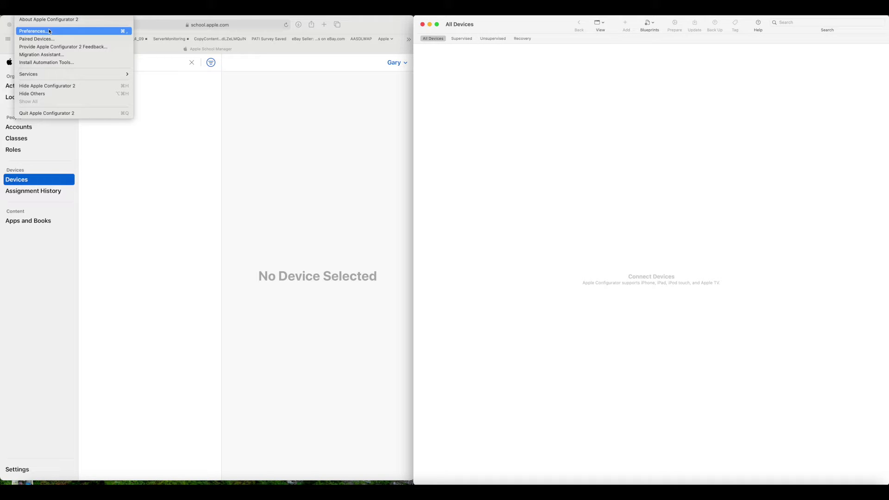
- Show the Athens Area School District details in the Organizations preferences
{"action": "left_click", "coordinate": [256, 172]}
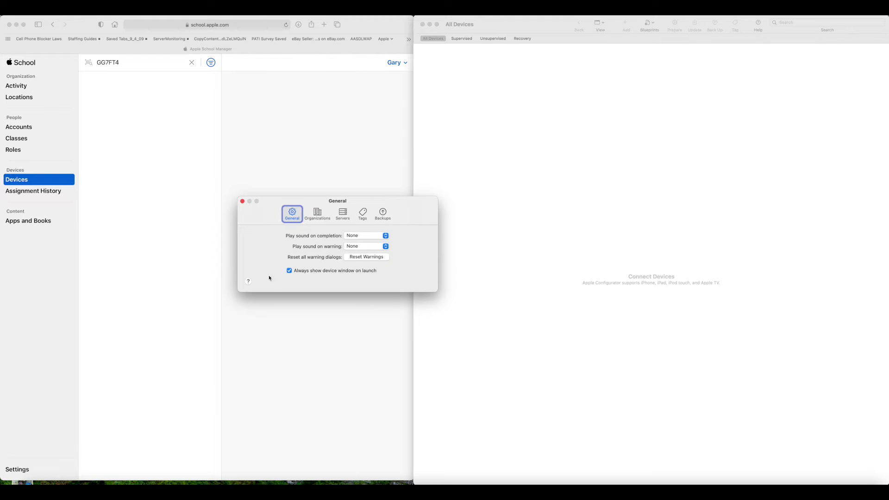
{"action": "left_click", "coordinate": [317, 214]}
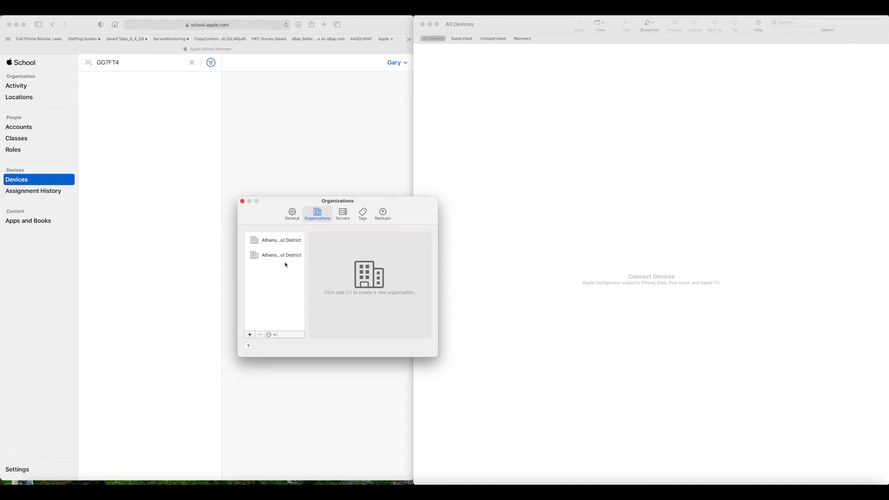
{"action": "left_click", "coordinate": [278, 241]}
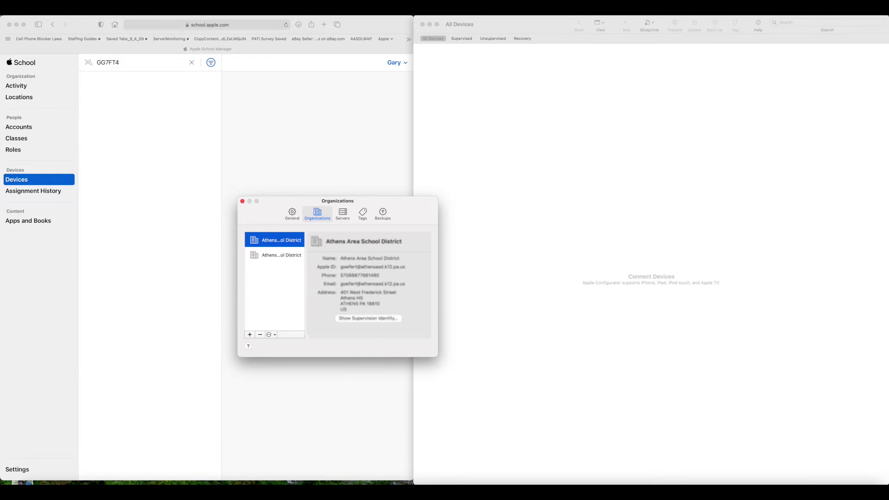
- Start a new organization, skip the Apple ID sign-in, then cancel it
{"action": "left_click", "coordinate": [249, 334]}
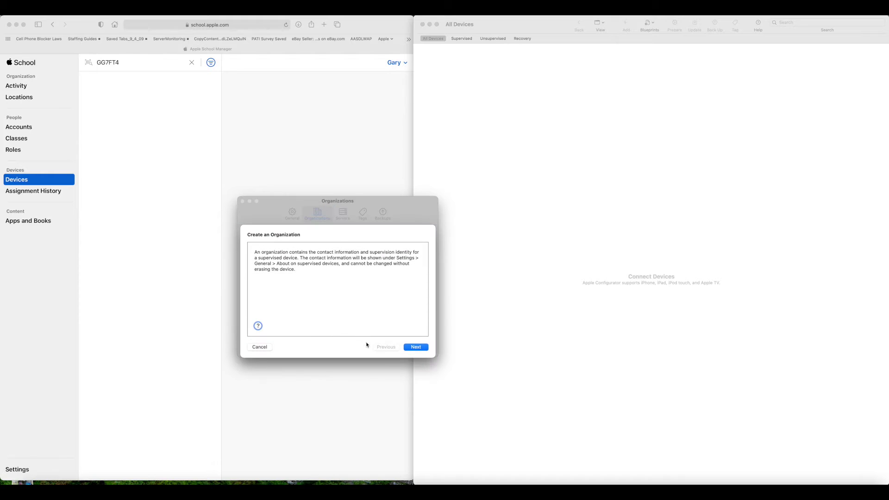
{"action": "left_click", "coordinate": [415, 347]}
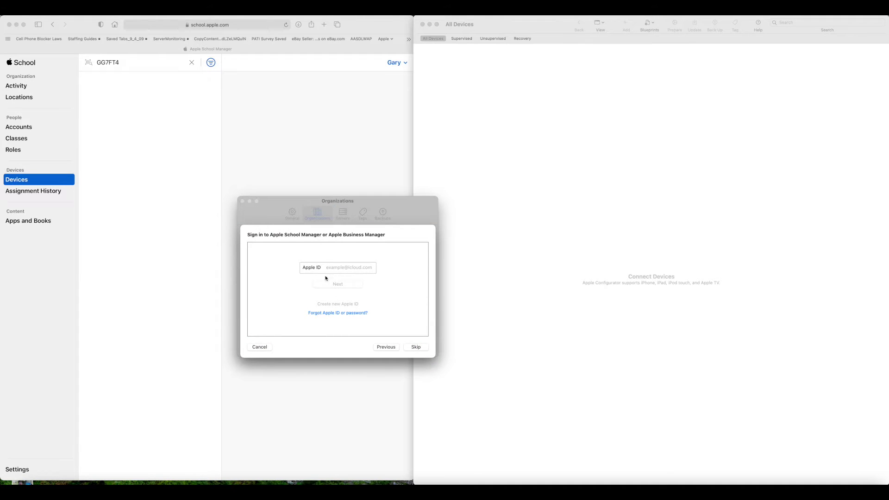
{"action": "left_click", "coordinate": [331, 268]}
{"action": "left_click", "coordinate": [409, 346]}
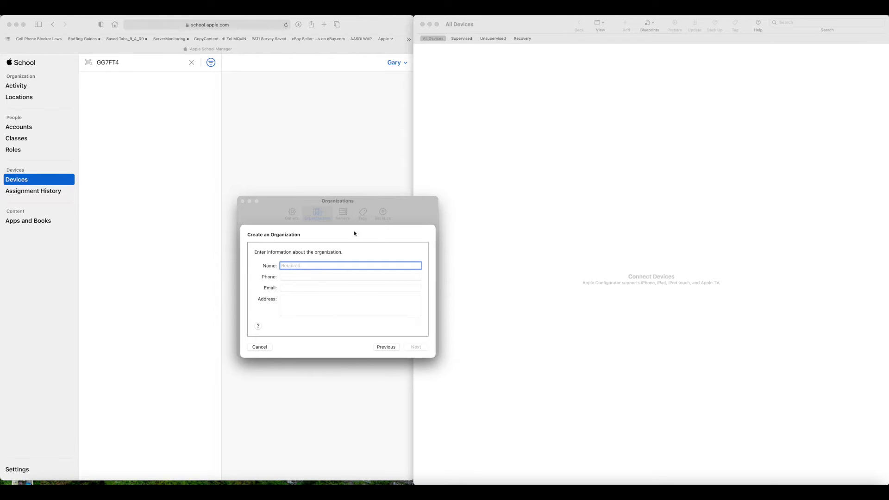
{"action": "left_click", "coordinate": [260, 347]}
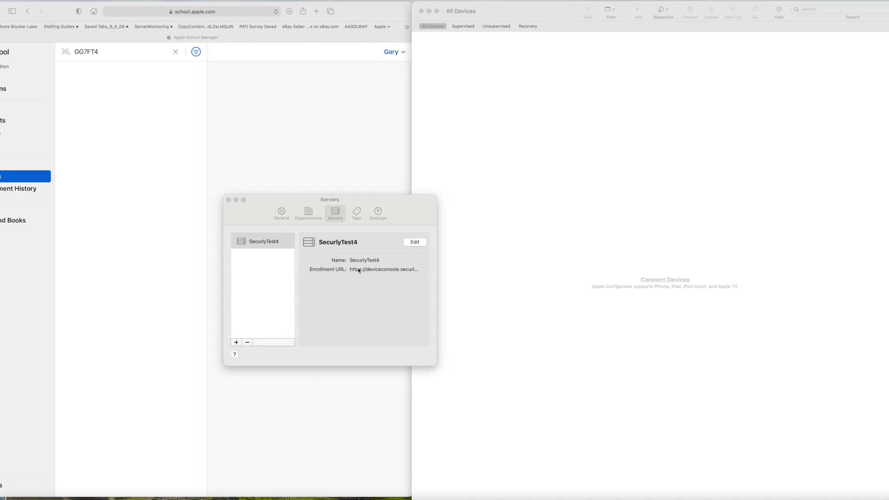
- Review the SecurlyTest4 server settings without changes, then close preferences
{"action": "left_click", "coordinate": [414, 244]}
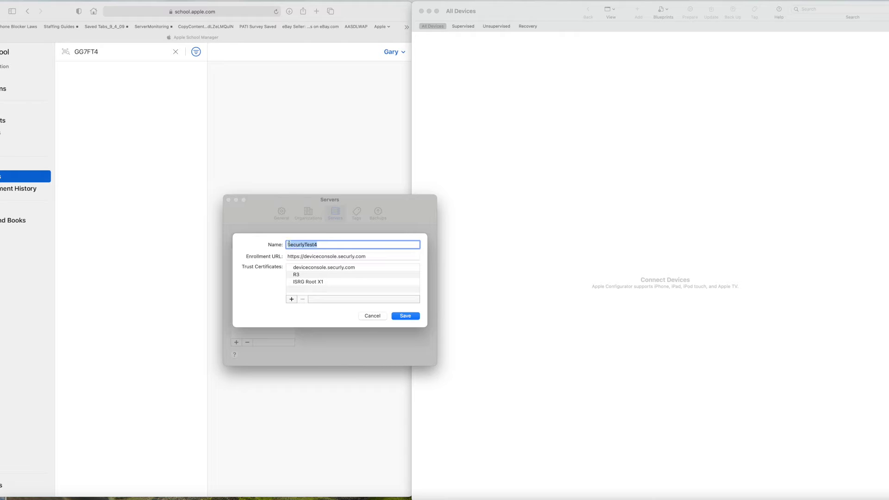
{"action": "left_click", "coordinate": [371, 316]}
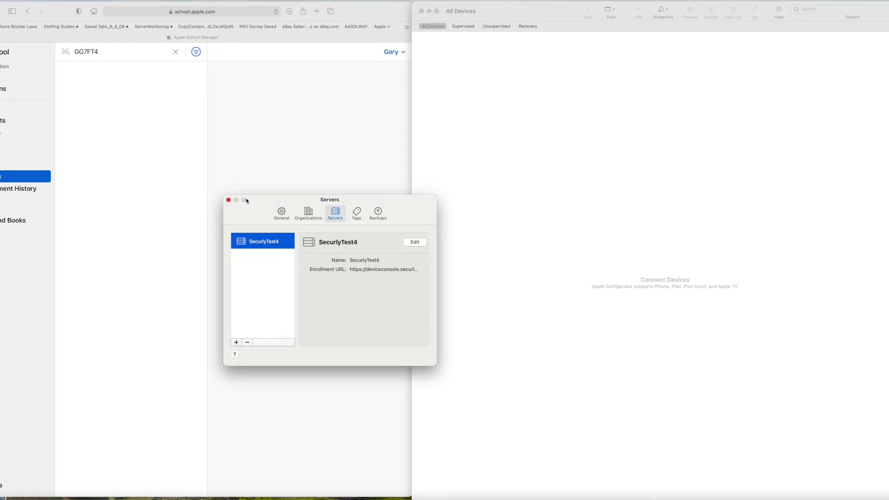
{"action": "left_click", "coordinate": [228, 199]}
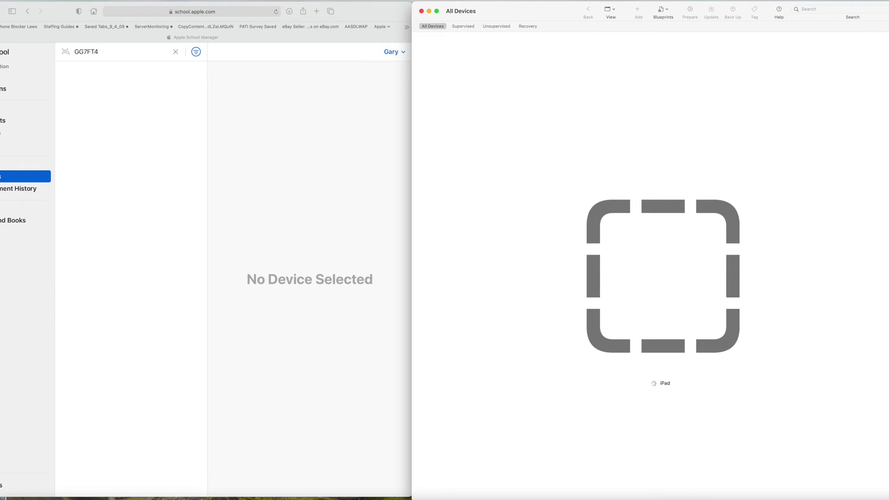
- Select the connected iPad and start preparing it
{"action": "left_click", "coordinate": [680, 320]}
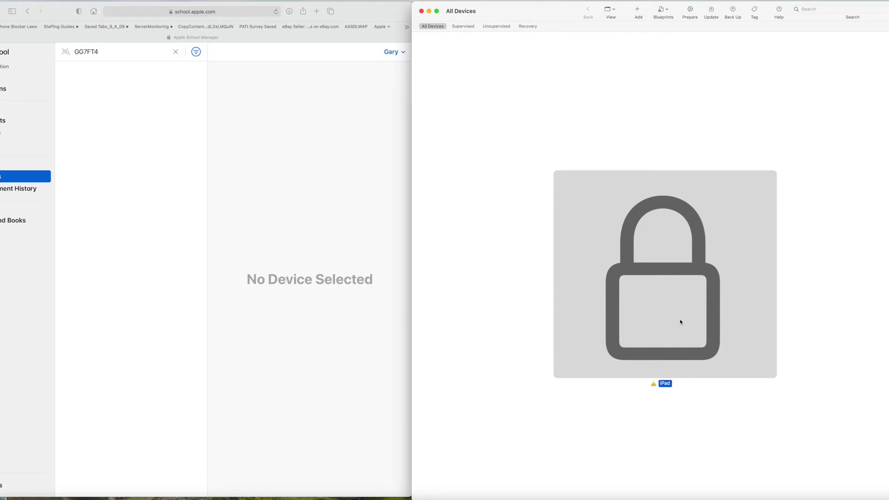
{"action": "left_click", "coordinate": [690, 10]}
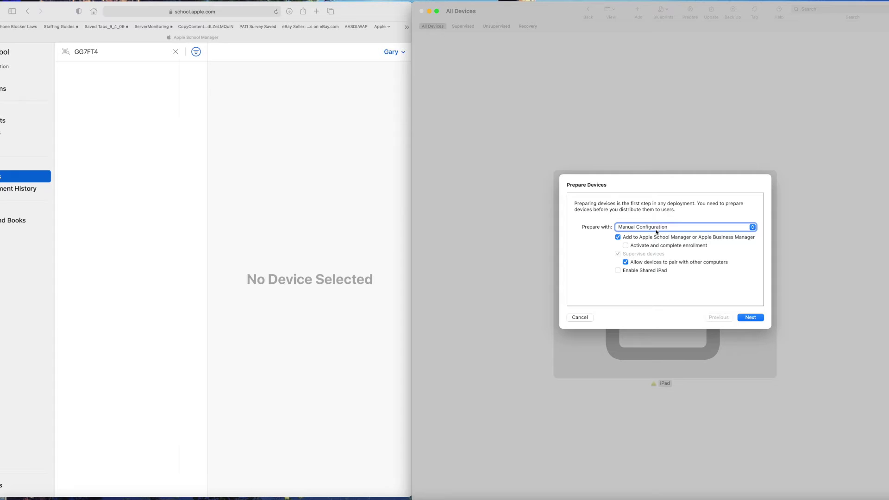
- Keep SecurlyTest4 as the MDM server and assign the iPad to Athens Area School District
{"action": "left_click", "coordinate": [752, 317]}
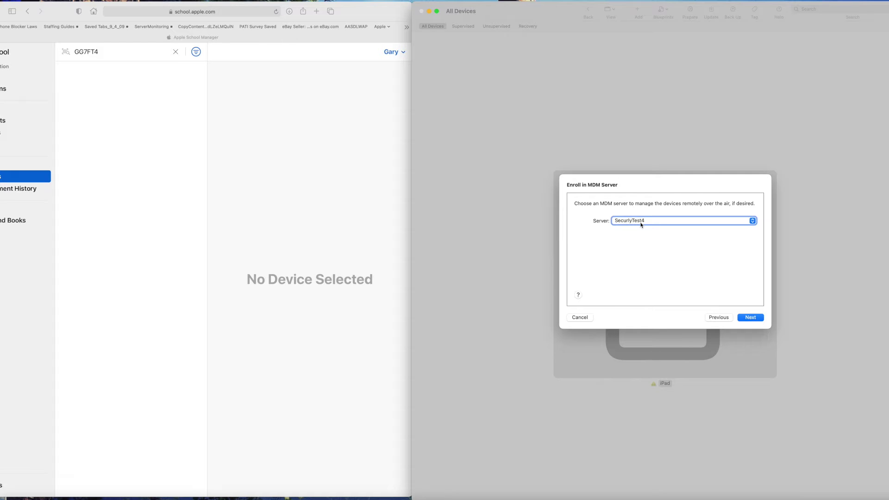
{"action": "left_click", "coordinate": [751, 317]}
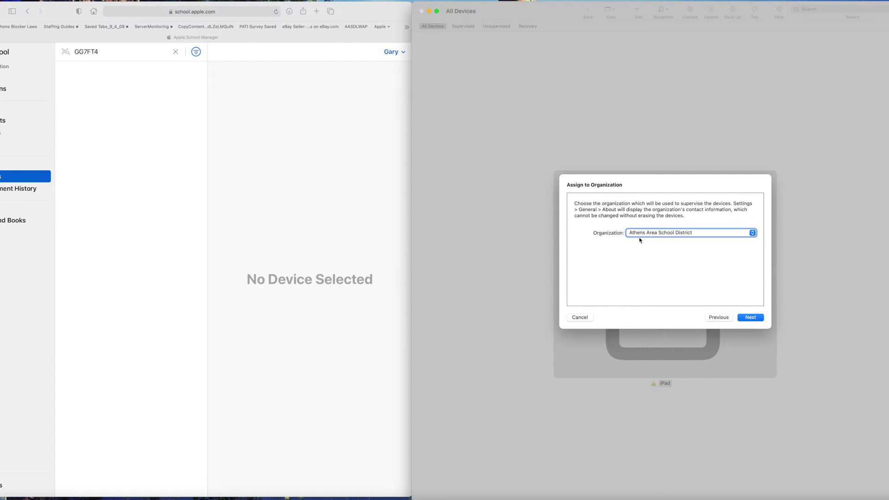
{"action": "left_click", "coordinate": [742, 320]}
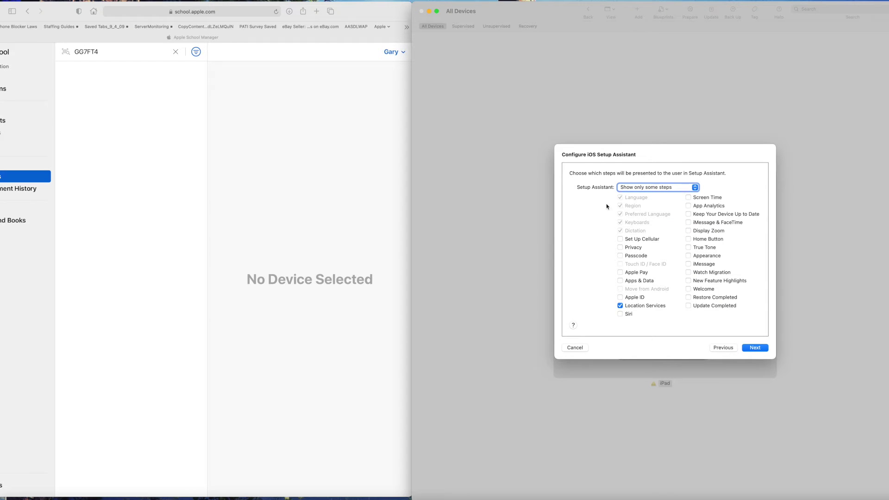
{"action": "left_click", "coordinate": [760, 347]}
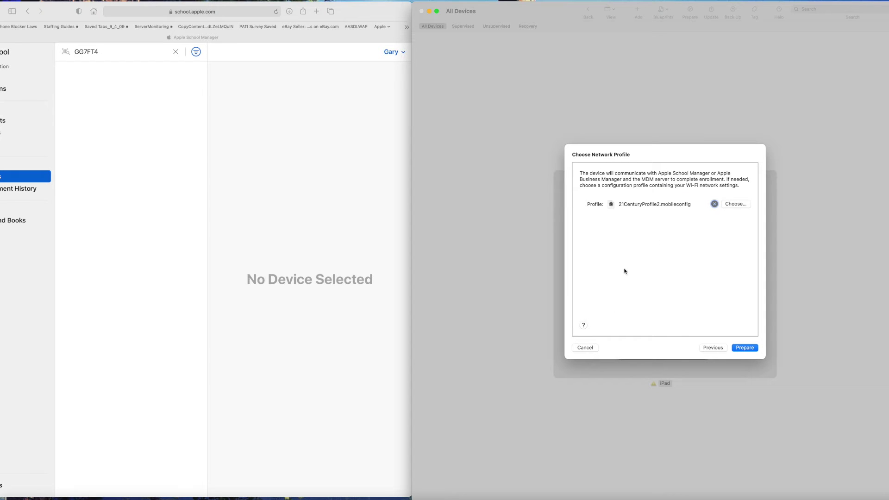
- Erase and prepare the iPad with the 21CenturyProfile2.mobileconfig profile
{"action": "left_click", "coordinate": [741, 348]}
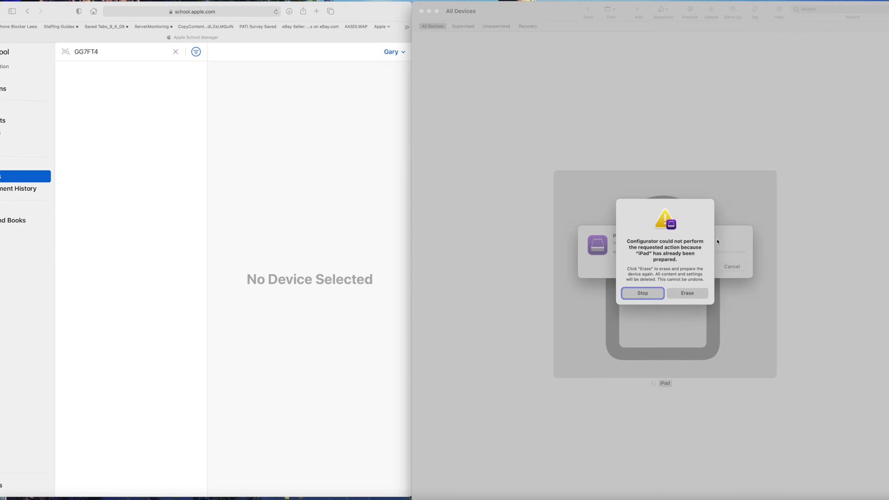
{"action": "left_click", "coordinate": [688, 294]}
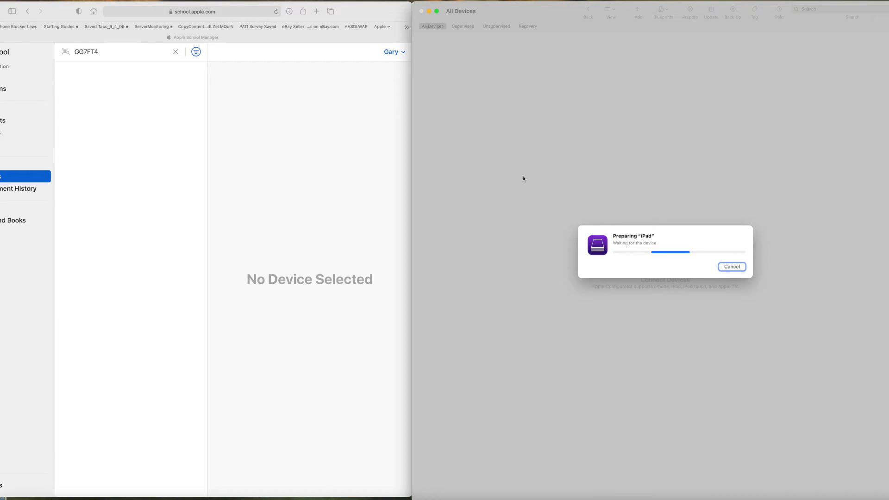
{"action": "left_click", "coordinate": [231, 70]}
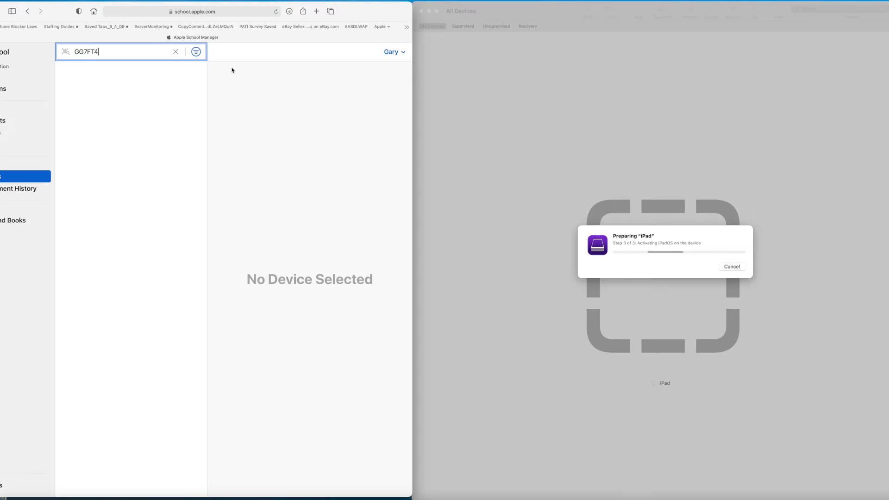
- Reassign the iPad (8th Generation) found for GG7FT4 to the TabPilot MDM server
{"action": "key", "text": "Return"}
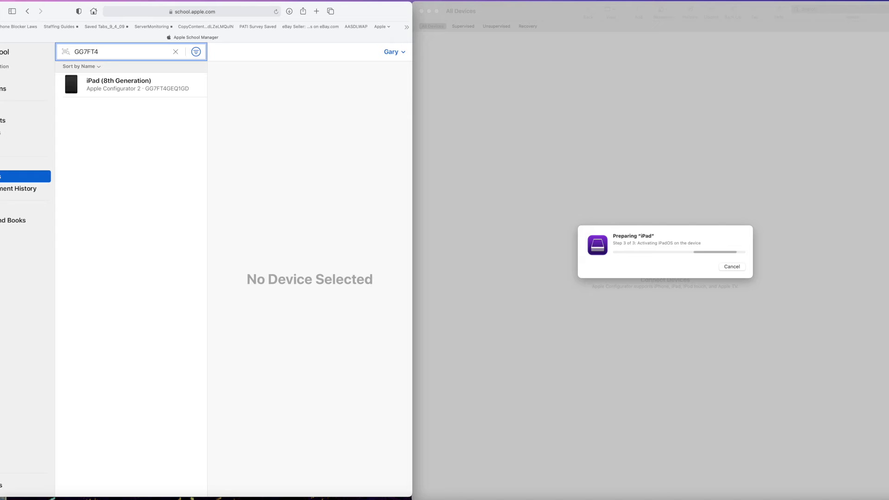
{"action": "left_click", "coordinate": [114, 83]}
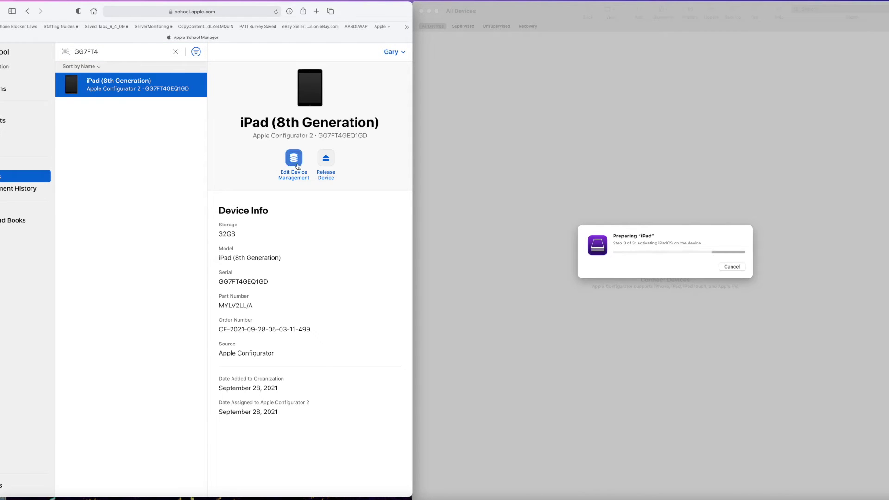
{"action": "left_click", "coordinate": [298, 165]}
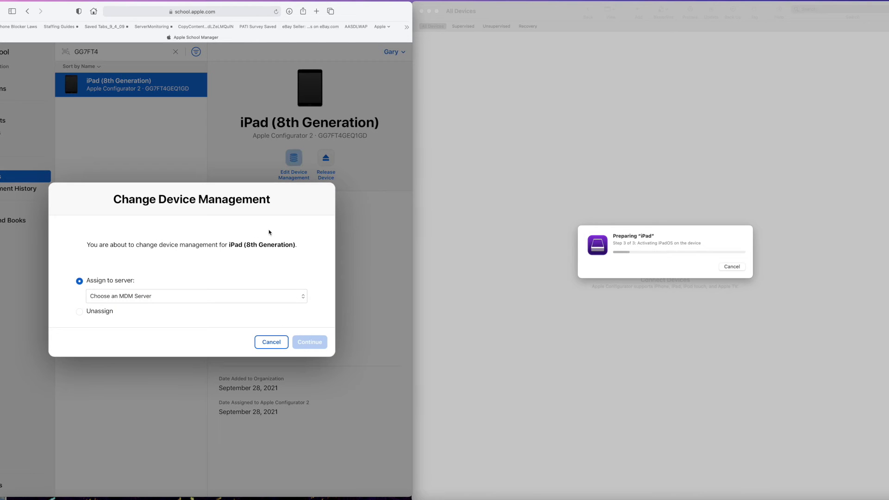
{"action": "left_click", "coordinate": [188, 300]}
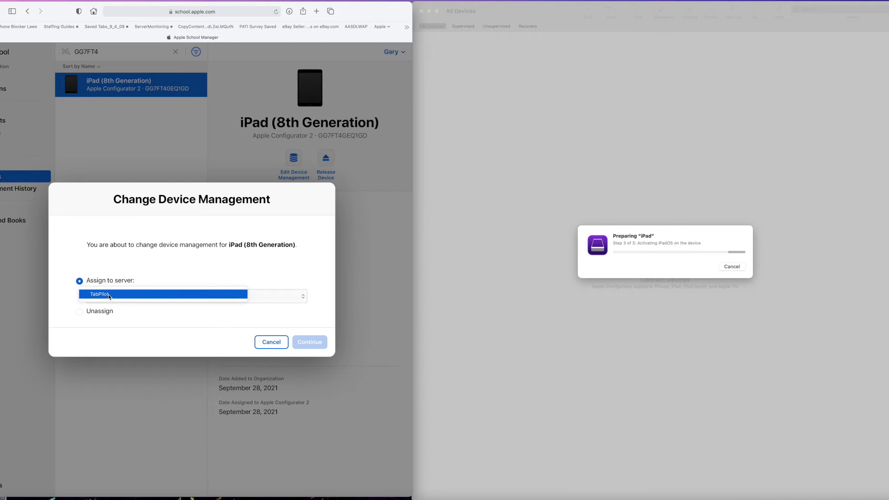
{"action": "left_click", "coordinate": [109, 296]}
{"action": "left_click", "coordinate": [311, 342]}
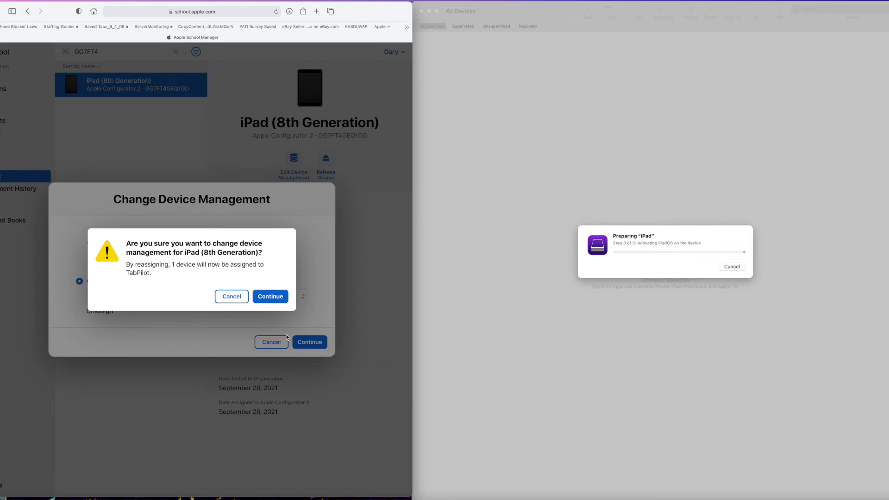
{"action": "left_click", "coordinate": [263, 297]}
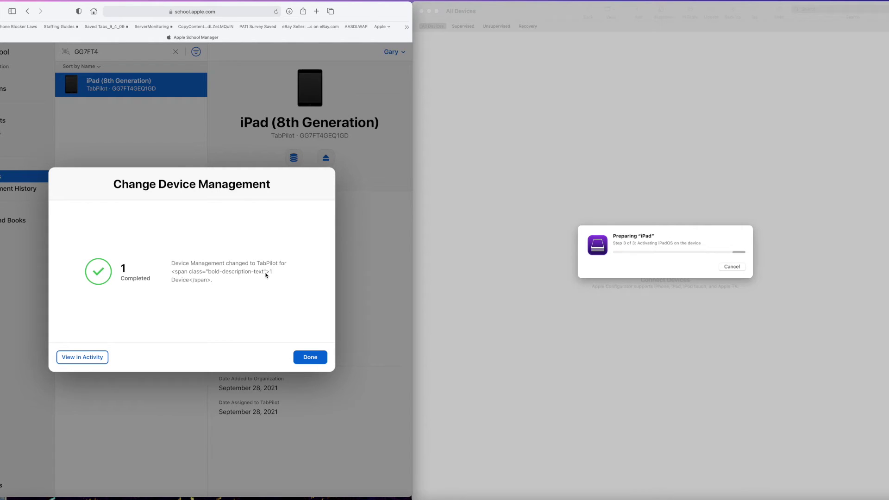
{"action": "left_click", "coordinate": [310, 361]}
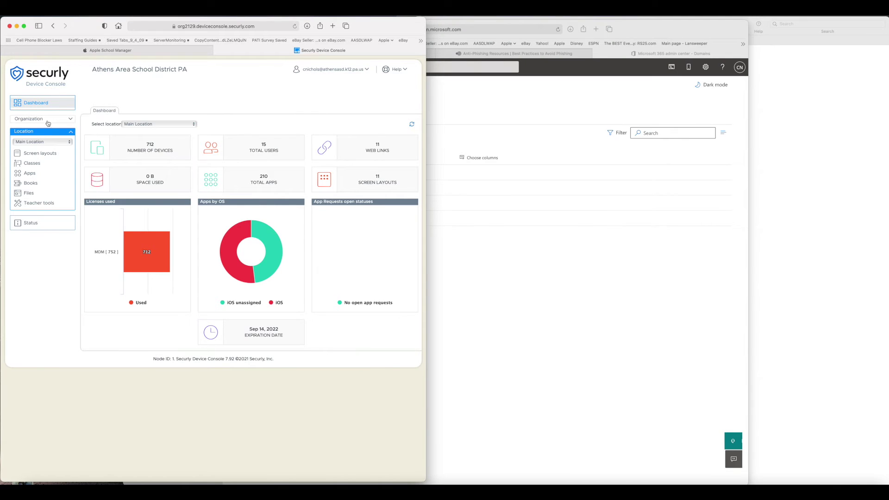
- Go to the Apple DEP page under Organization settings in Securly Device Console
{"action": "left_click", "coordinate": [40, 119]}
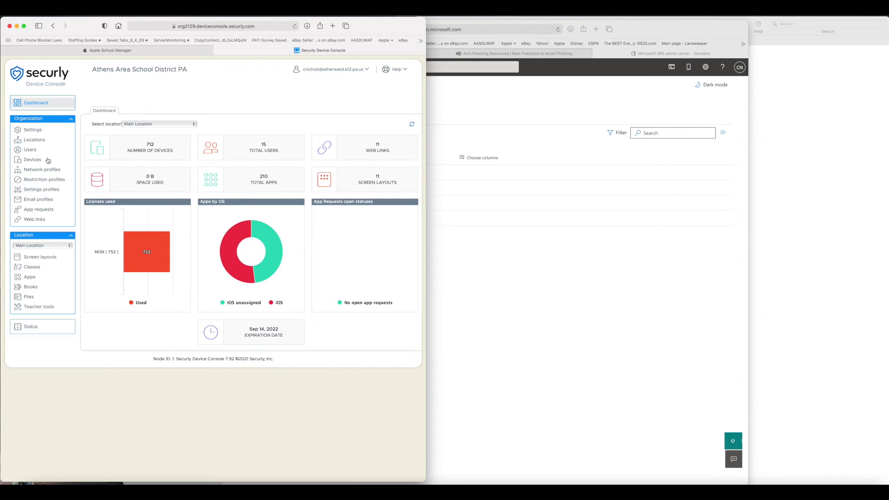
{"action": "left_click", "coordinate": [34, 131]}
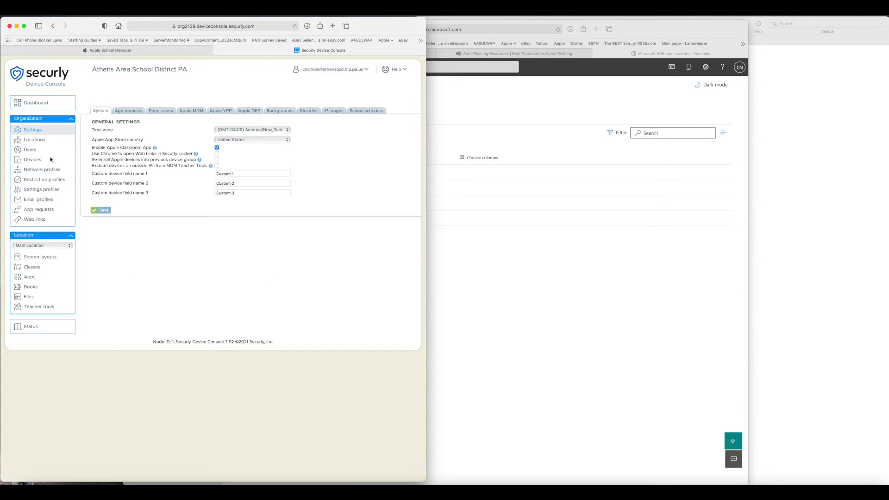
{"action": "left_click", "coordinate": [250, 111]}
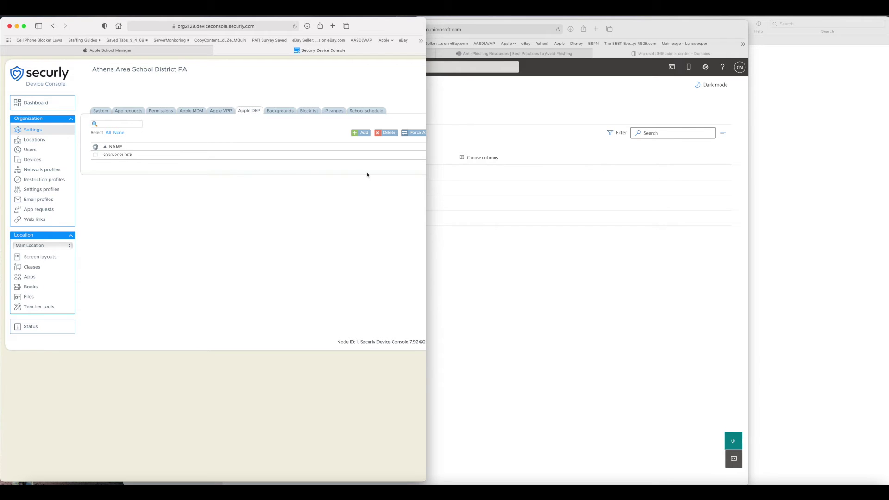
{"action": "left_click_drag", "start_coordinate": [425, 170], "coordinate": [567, 170]}
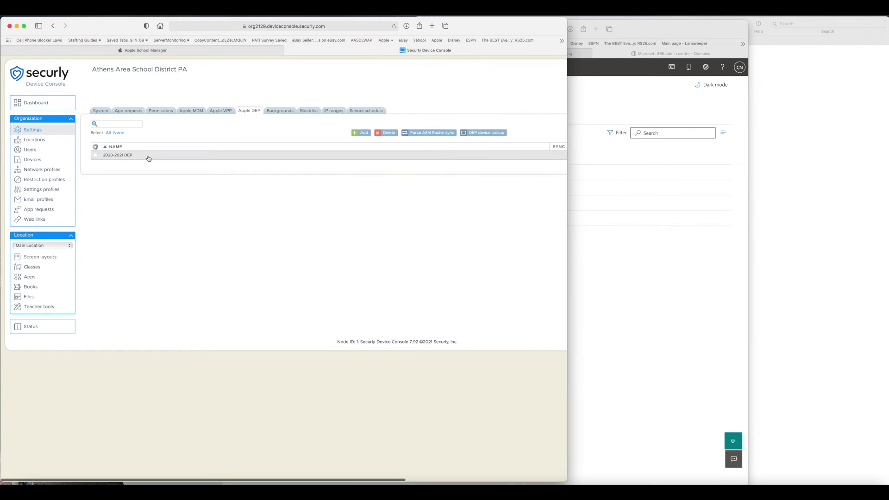
- Update the 2020-2021 DEP settings to sync, then open its DEP device lookup
{"action": "left_click", "coordinate": [112, 156]}
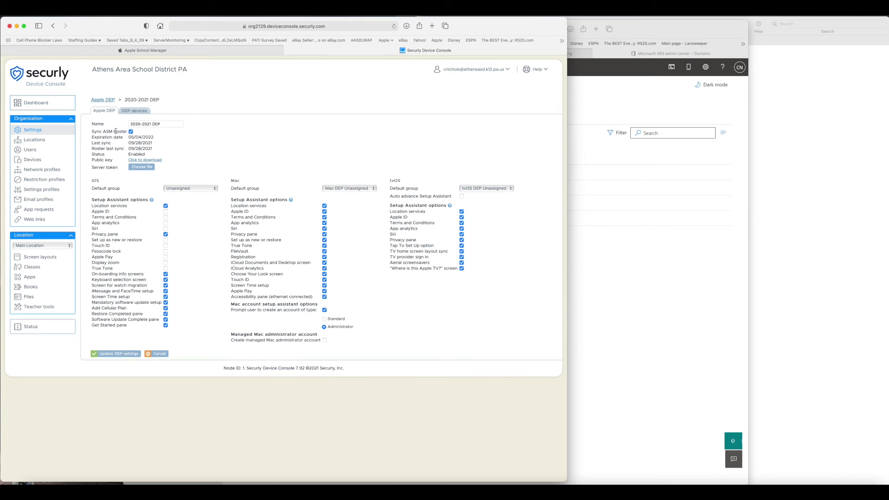
{"action": "left_click", "coordinate": [109, 354]}
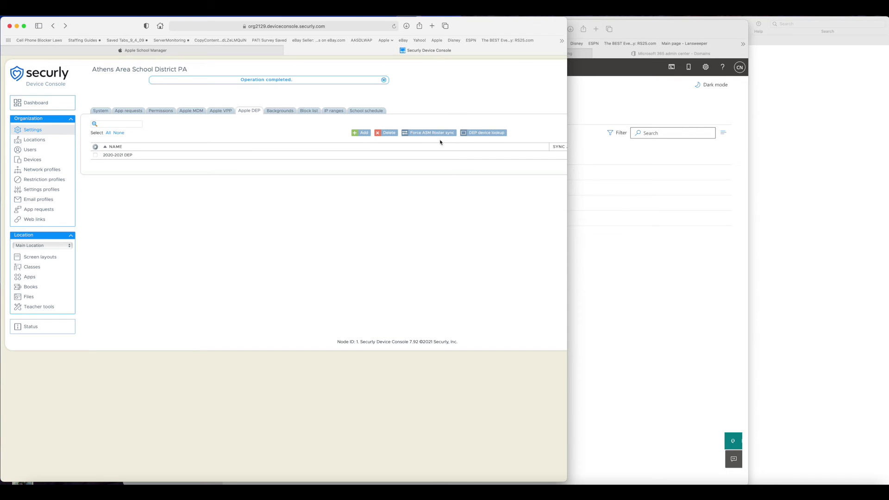
{"action": "left_click", "coordinate": [481, 133]}
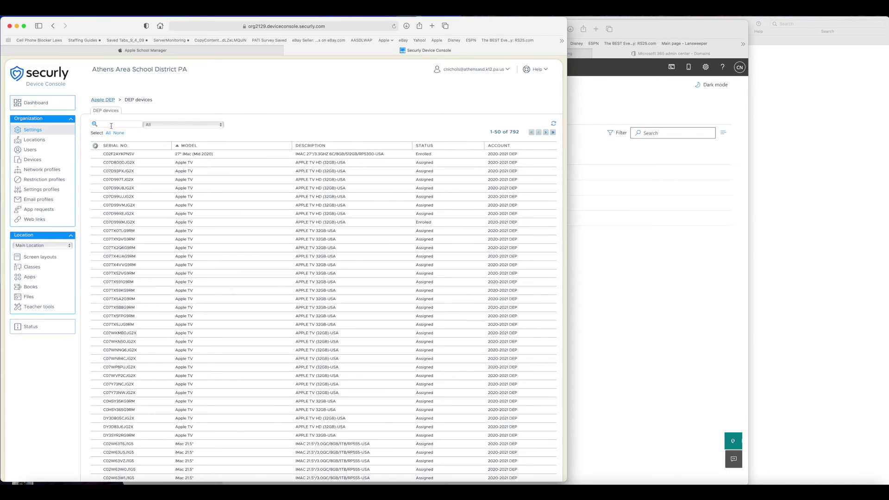
- Search the DEP devices for GG7F4, refresh the list, and reselect the search text
{"action": "left_click", "coordinate": [111, 124]}
{"action": "key", "text": "Return"}
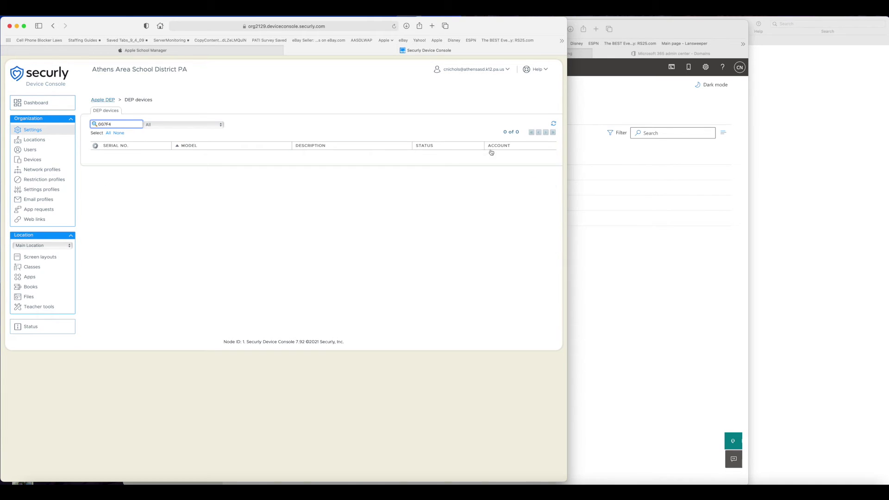
{"action": "left_click", "coordinate": [554, 124]}
{"action": "left_click_drag", "start_coordinate": [124, 125], "coordinate": [79, 121]}
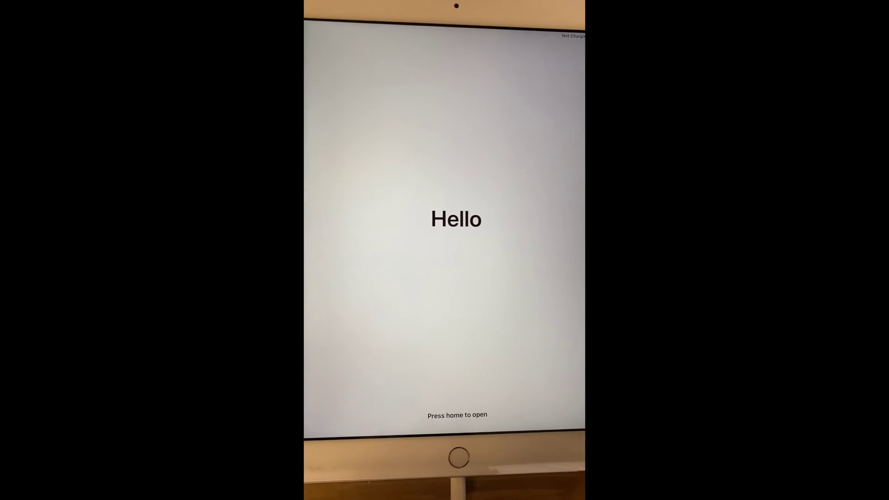
- Wake the iPad and set English as the language and United States as the region
{"action": "left_click", "coordinate": [472, 472]}
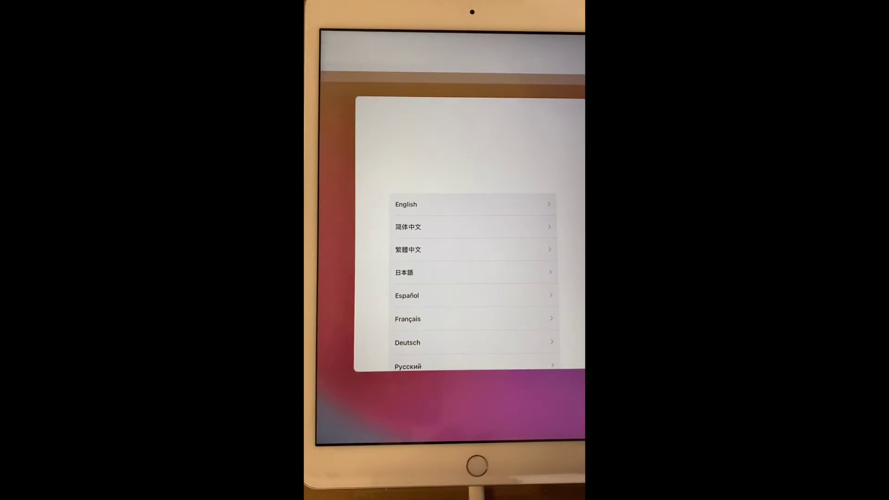
{"action": "left_click", "coordinate": [518, 201]}
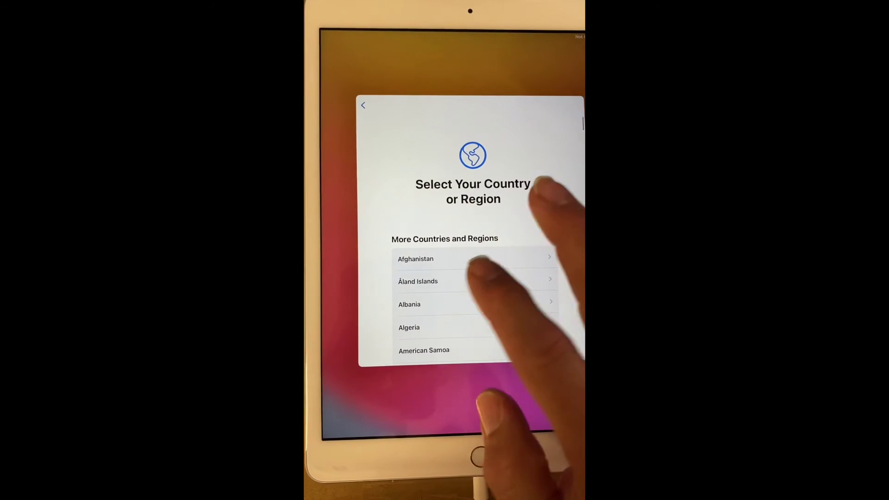
{"action": "left_click", "coordinate": [363, 105]}
{"action": "left_click", "coordinate": [423, 200]}
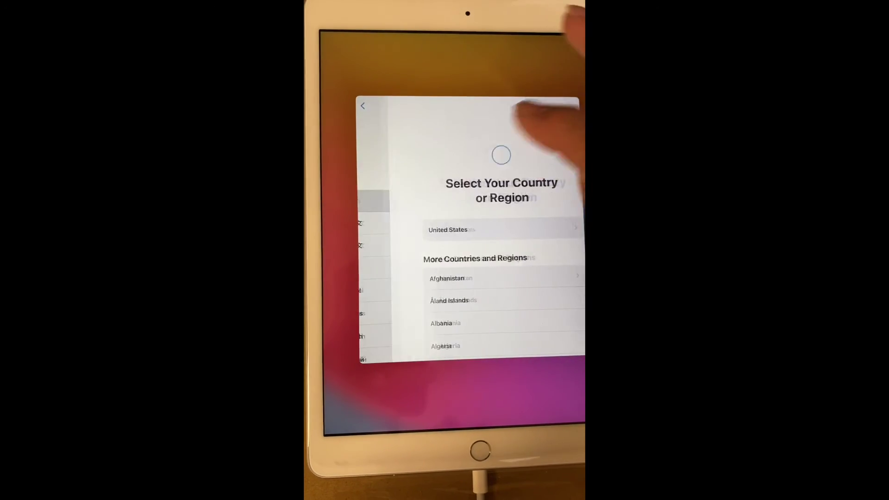
{"action": "left_click", "coordinate": [440, 229]}
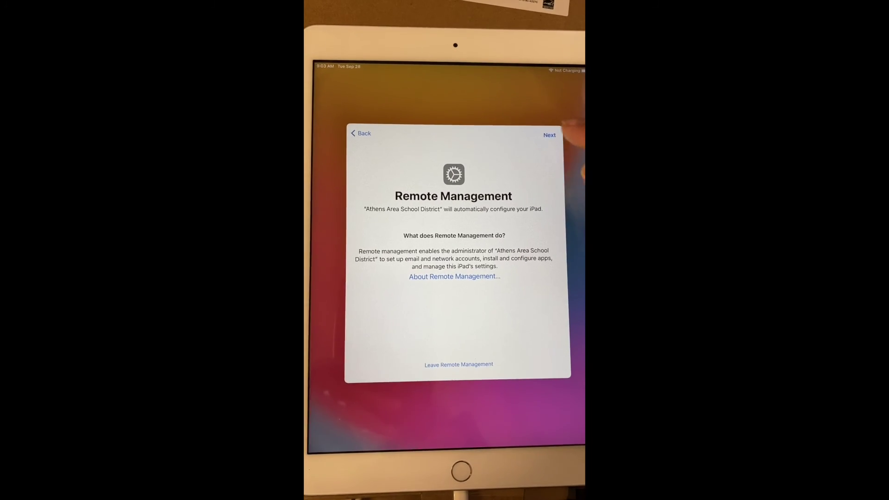
- Get through Location Services, Screen Time and Appearance, then accept Athens Area School District remote management
{"action": "left_click", "coordinate": [549, 135]}
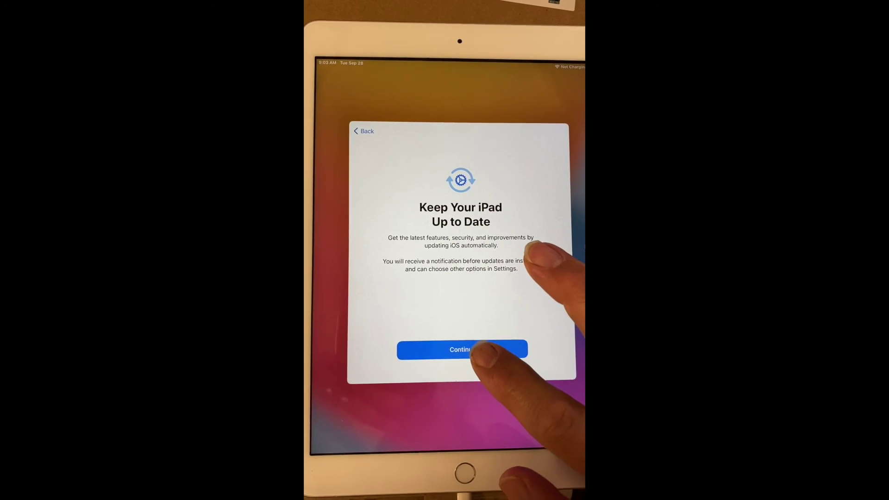
{"action": "left_click", "coordinate": [477, 350]}
{"action": "left_click", "coordinate": [491, 348]}
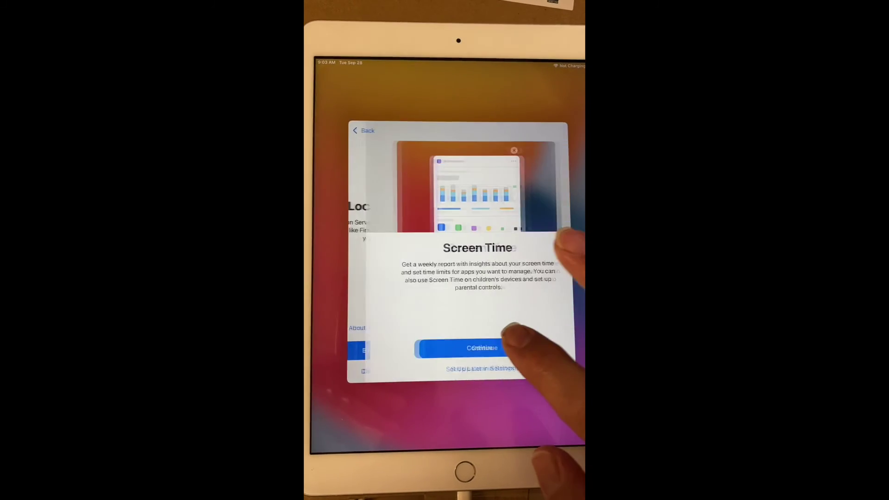
{"action": "left_click", "coordinate": [491, 349]}
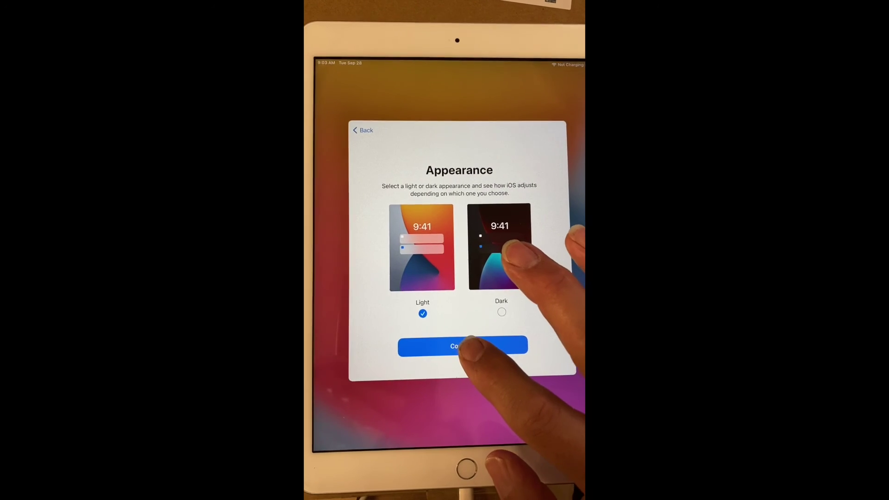
{"action": "left_click", "coordinate": [470, 347]}
{"action": "left_click", "coordinate": [461, 344]}
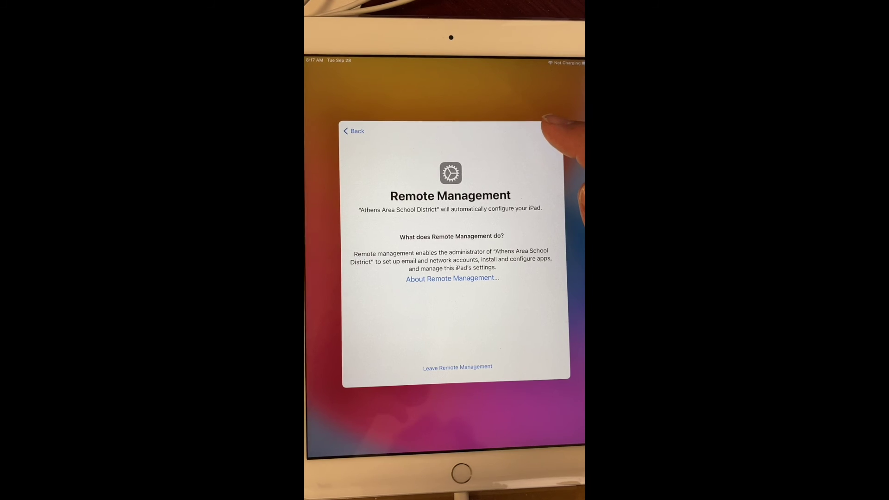
{"action": "left_click", "coordinate": [546, 127]}
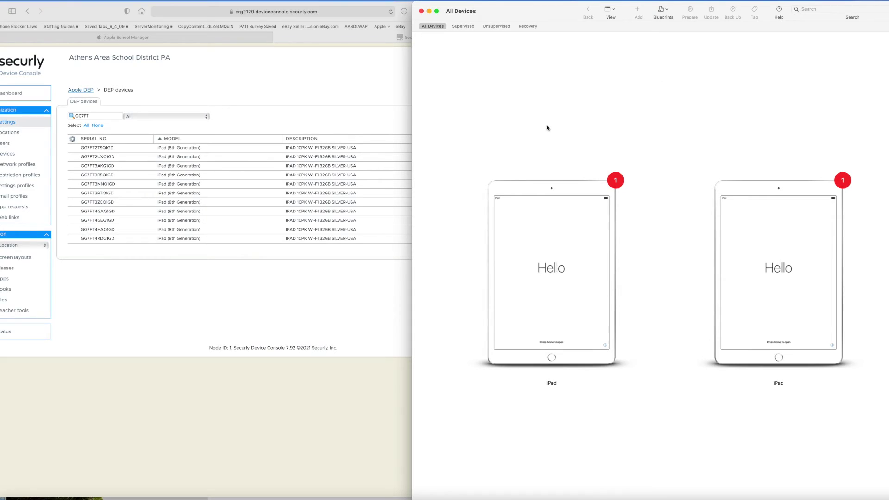
- Prepare both iPads for Apple School Manager enrollment with SecurlyTest4 and the 21CenturyProfile2.mobileconfig profile
{"action": "left_click_drag", "start_coordinate": [525, 121], "coordinate": [807, 384]}
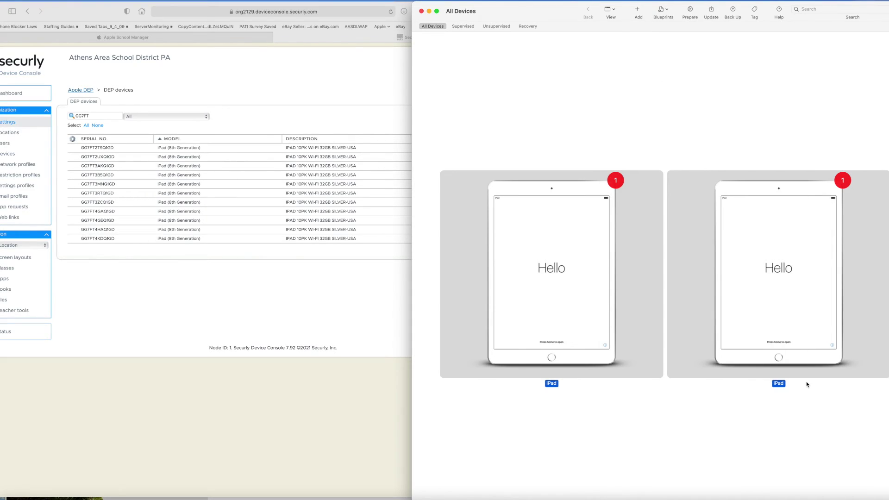
{"action": "left_click", "coordinate": [690, 11]}
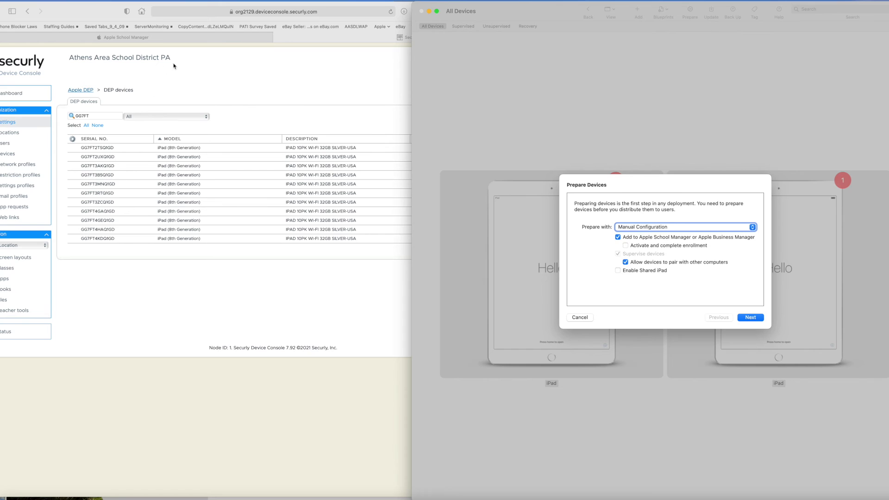
{"action": "left_click", "coordinate": [751, 318]}
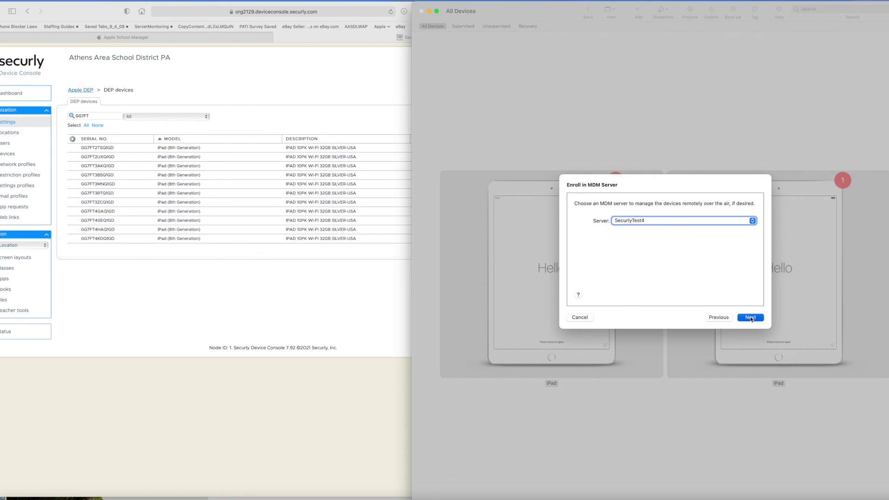
{"action": "left_click", "coordinate": [751, 318]}
{"action": "left_click", "coordinate": [751, 319]}
{"action": "left_click", "coordinate": [754, 348]}
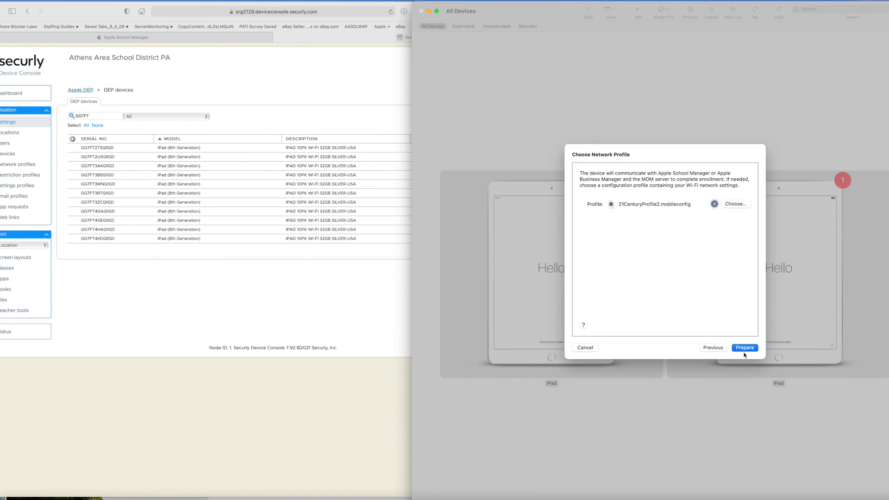
{"action": "left_click", "coordinate": [745, 348]}
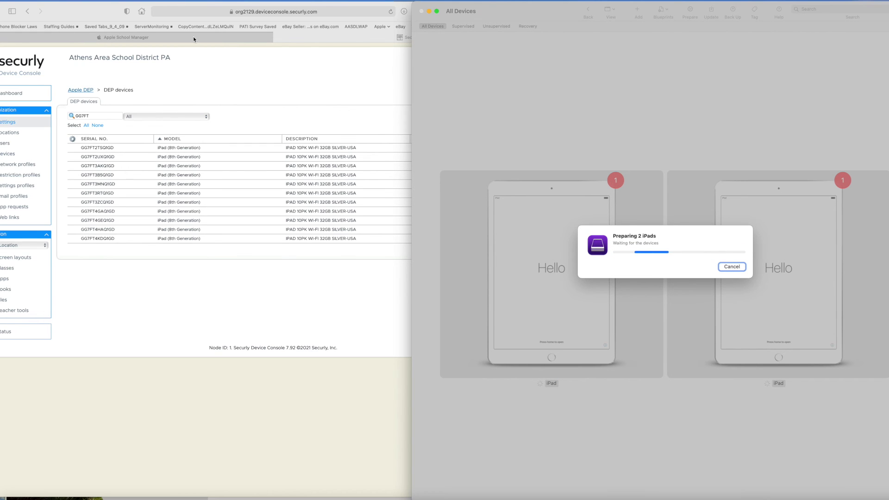
{"action": "left_click", "coordinate": [194, 39]}
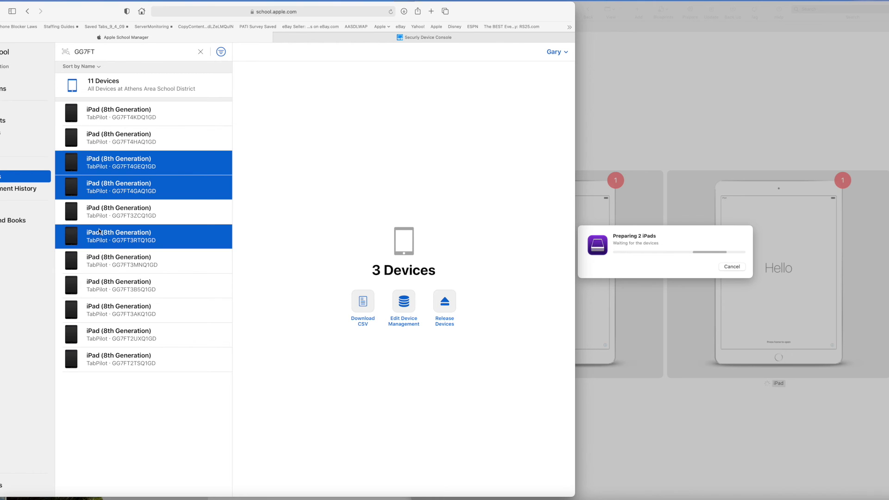
- Copy the GG7FT search term and refresh the Apple School Manager device list
{"action": "left_click", "coordinate": [156, 55]}
{"action": "key", "text": "super+a"}
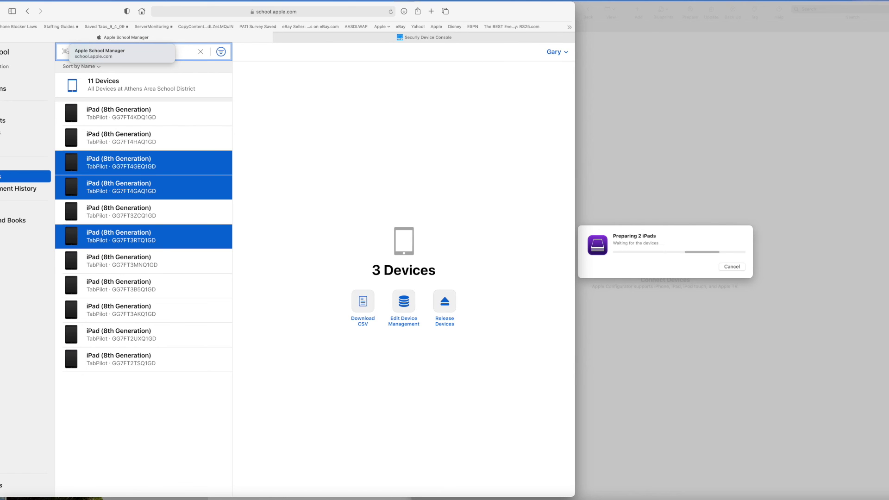
{"action": "right_click", "coordinate": [79, 51]}
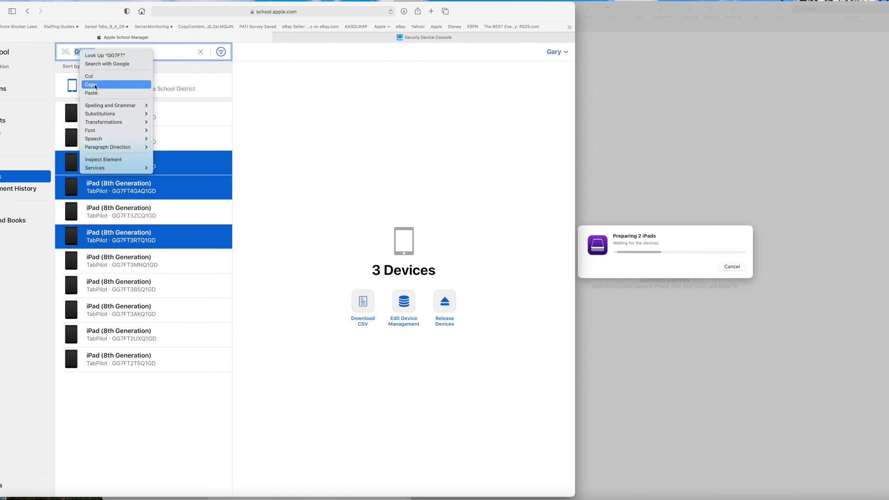
{"action": "left_click", "coordinate": [99, 83]}
{"action": "left_click", "coordinate": [1, 189]}
{"action": "left_click", "coordinate": [2, 176]}
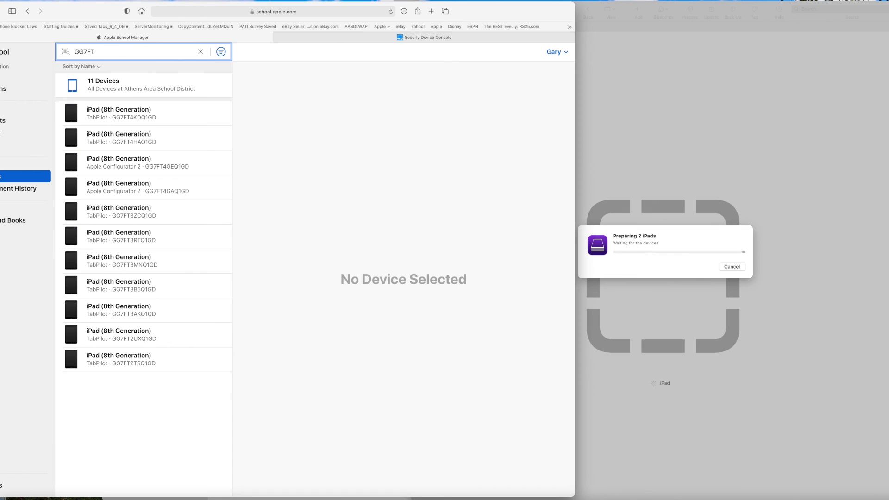
- Select iPads GG7FT4GEQ1GD and GG7FT4GAQ1GD and start changing their device management
{"action": "left_click", "coordinate": [178, 166]}
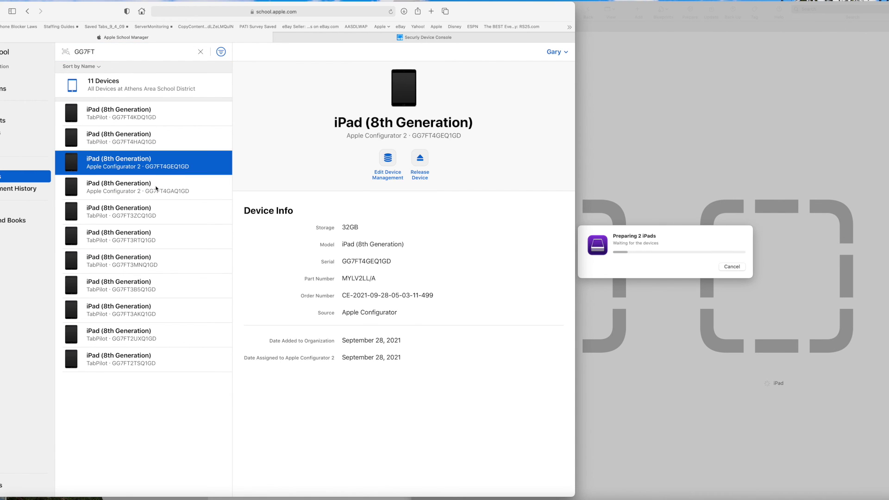
{"action": "left_click", "coordinate": [177, 190], "text": "shift"}
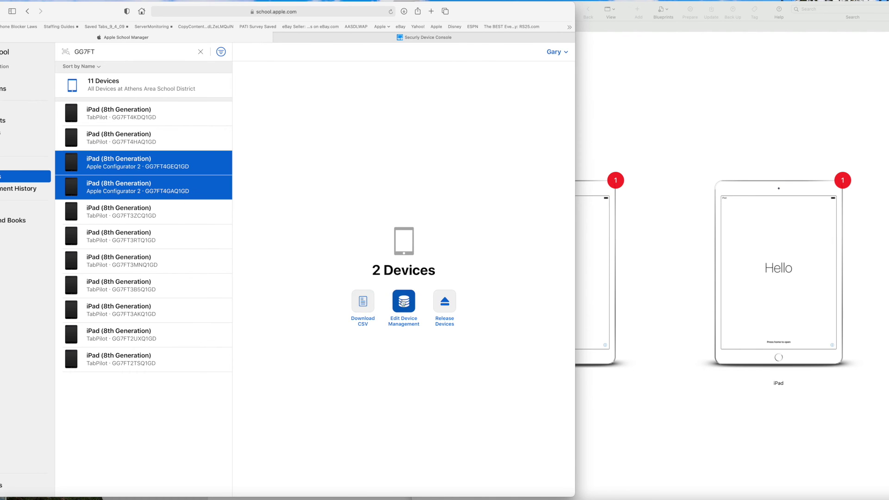
{"action": "left_click", "coordinate": [404, 301]}
- Reassign the two selected iPads to the TabPilot MDM server and confirm the change
{"action": "left_click", "coordinate": [207, 297]}
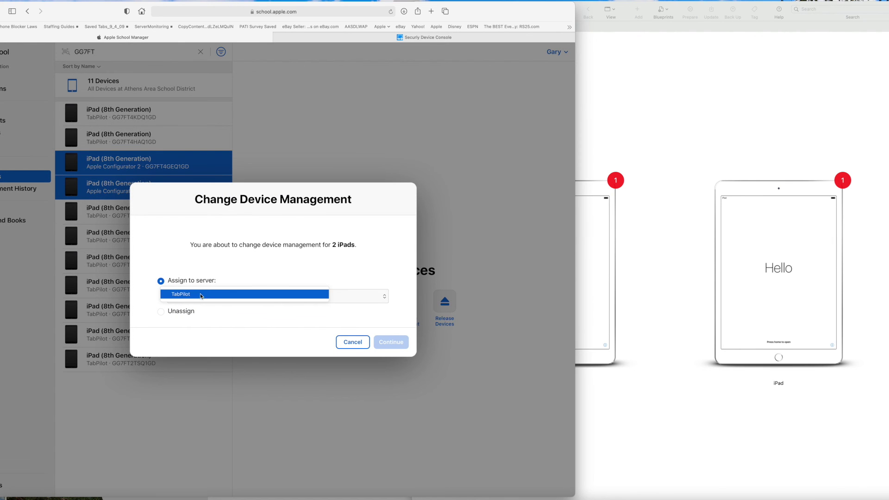
{"action": "left_click", "coordinate": [200, 294]}
{"action": "left_click", "coordinate": [391, 342]}
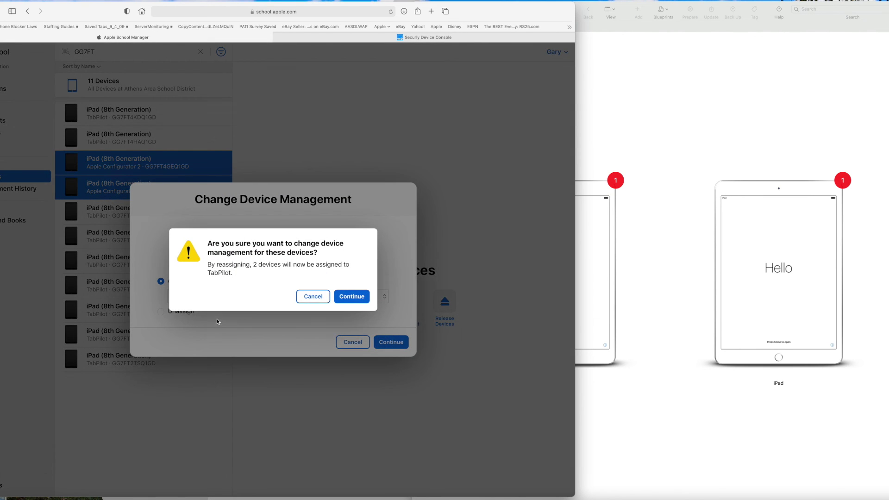
{"action": "left_click", "coordinate": [350, 297]}
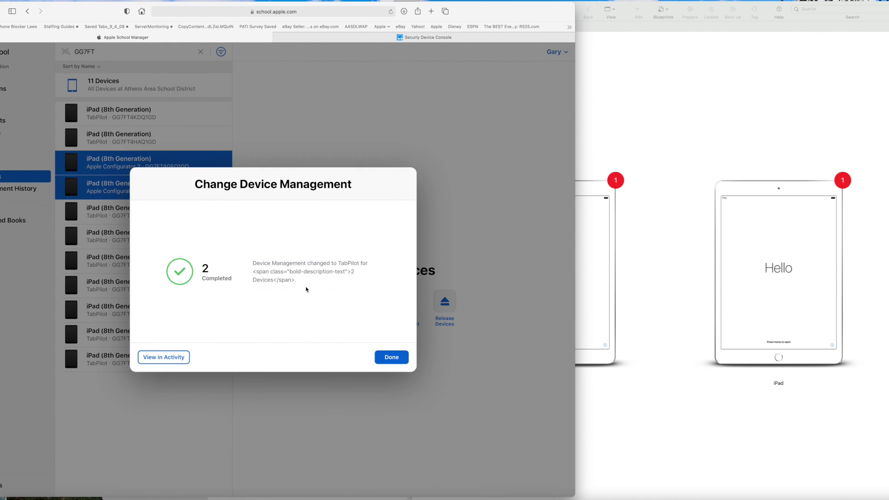
{"action": "left_click", "coordinate": [391, 357]}
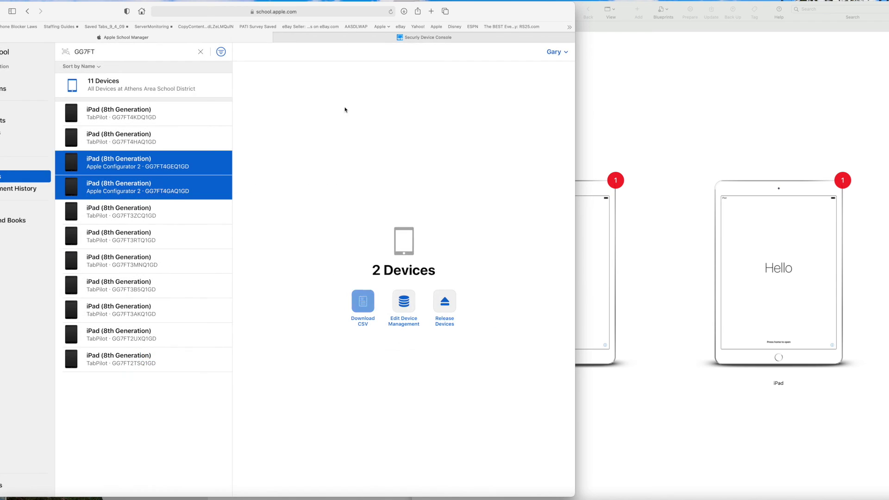
{"action": "left_click", "coordinate": [350, 38]}
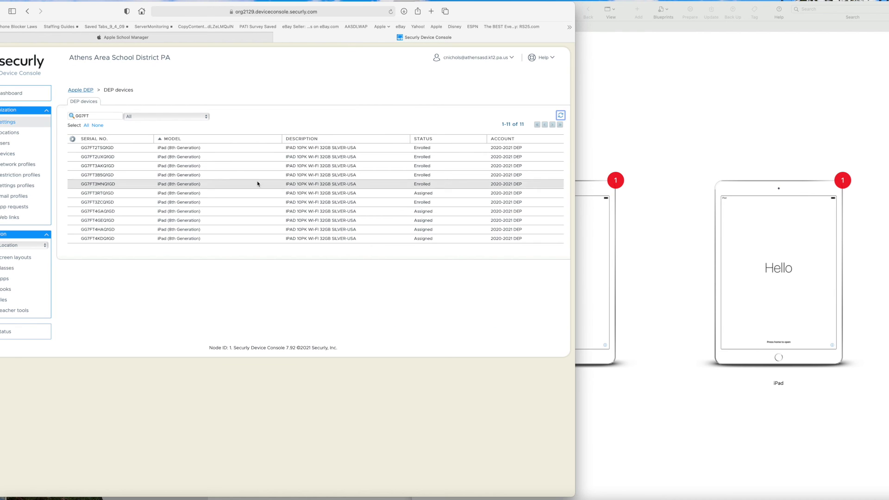
- Resave the 2020-2021 DEP account settings to sync, then look up devices matching GG7FT
{"action": "left_click", "coordinate": [80, 90]}
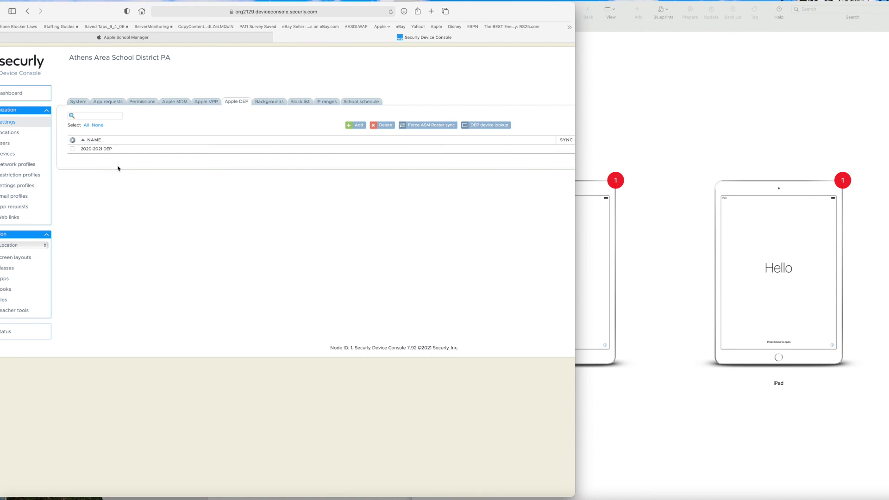
{"action": "left_click", "coordinate": [98, 150]}
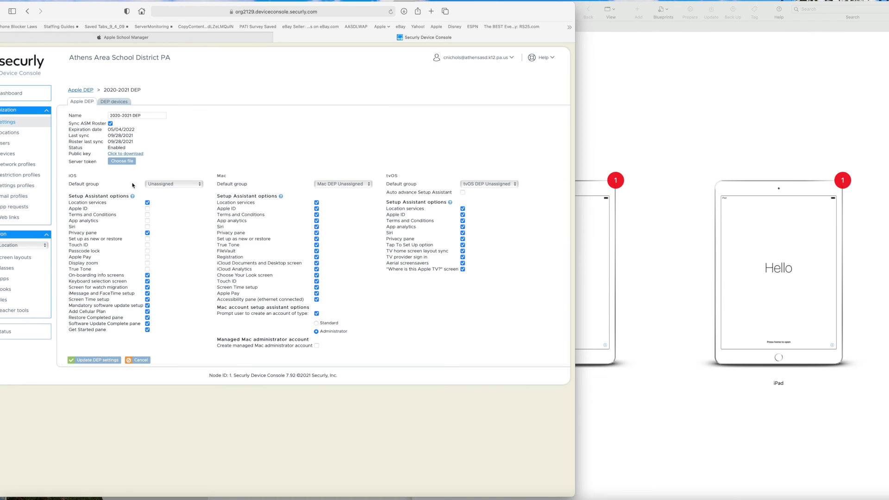
{"action": "left_click", "coordinate": [86, 360]}
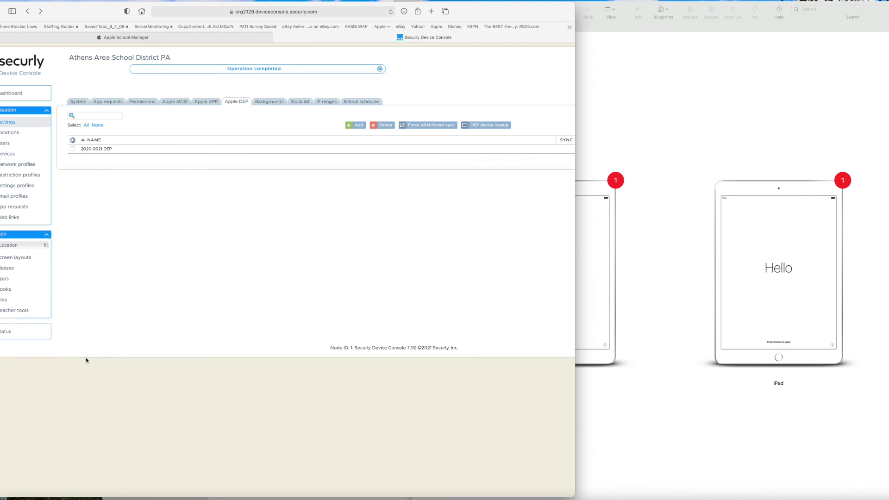
{"action": "left_click", "coordinate": [475, 126]}
{"action": "left_click", "coordinate": [106, 116]}
{"action": "type", "text": "GG7FT"}
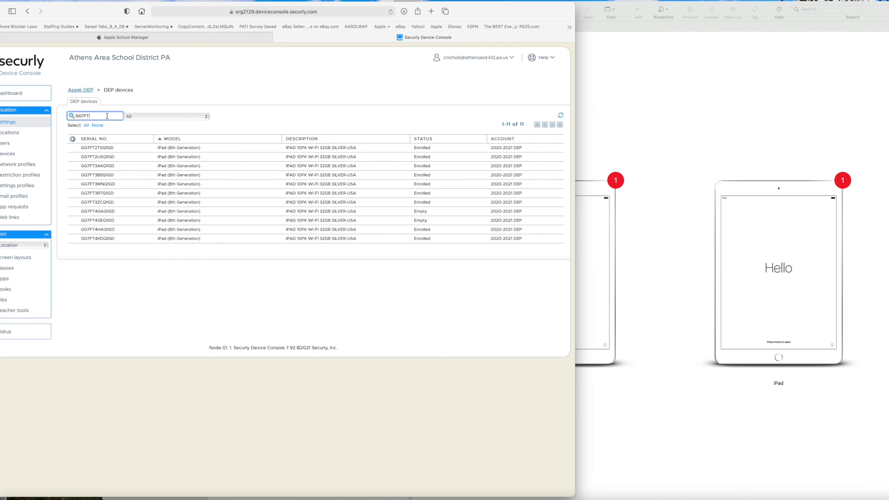